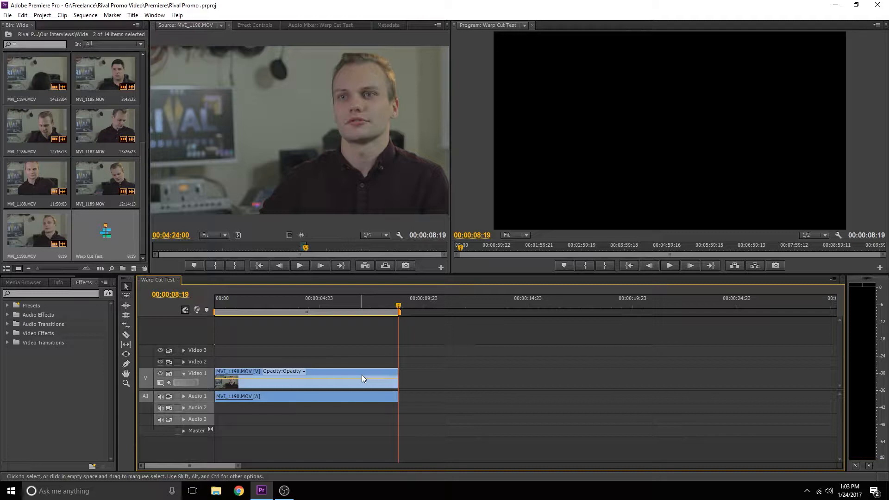
Step: Play back the interview clip in the sequence from its start to review it
click(325, 306)
drag(325, 310, 323, 310)
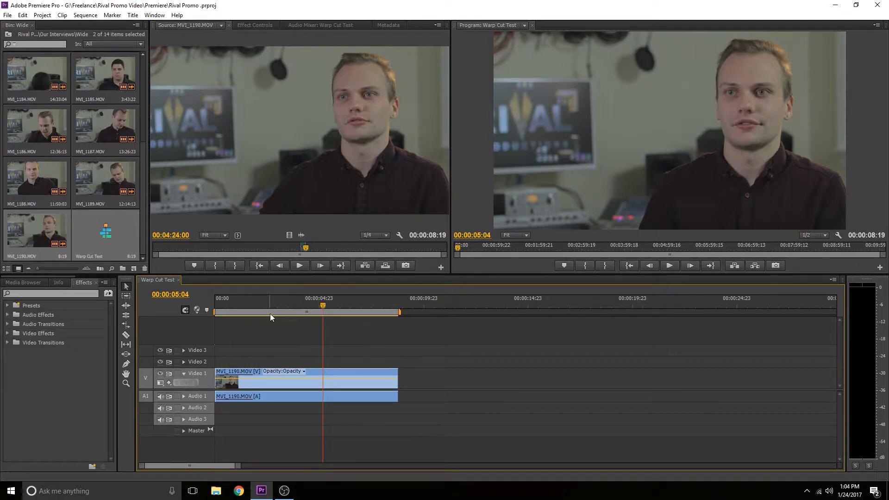
key(Home)
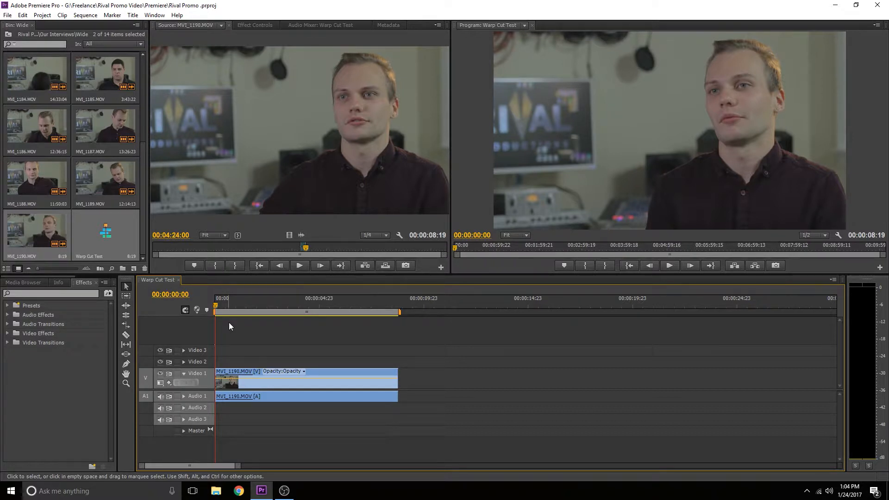
key(space)
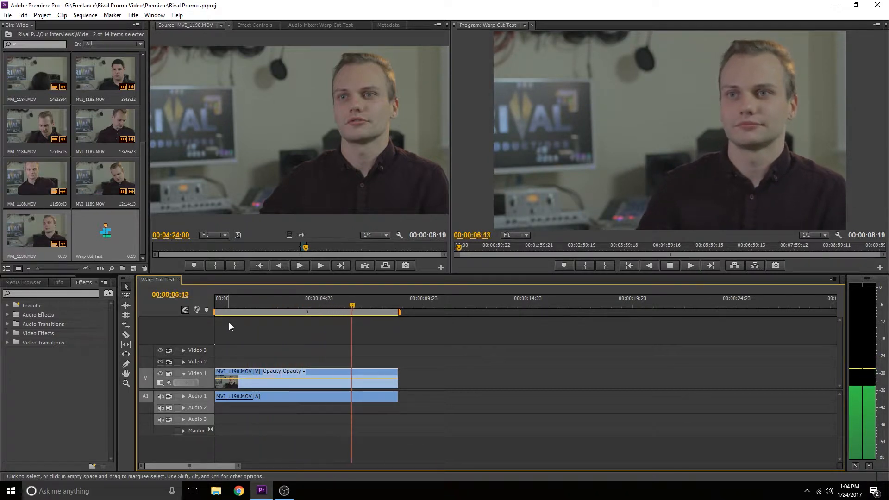
key(space)
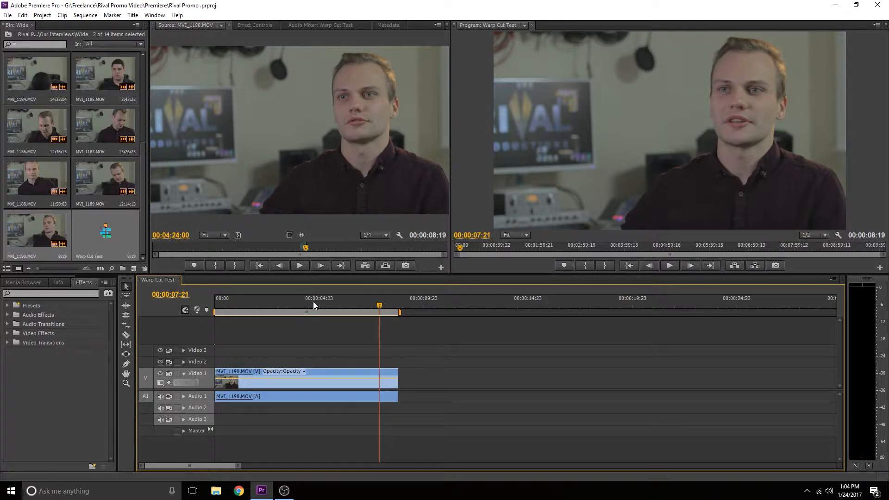
drag(313, 301, 291, 302)
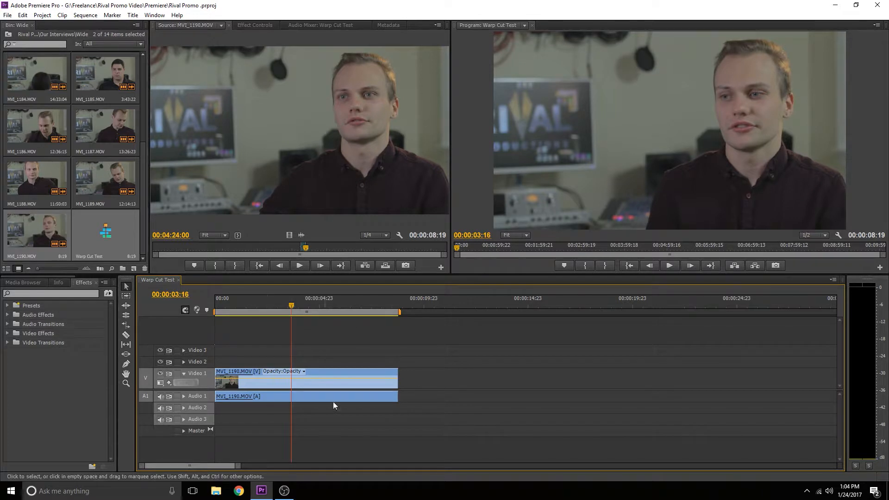
Step: Expand the Audio 1 track and zoom the timeline in to show the clip's waveform larger
click(183, 397)
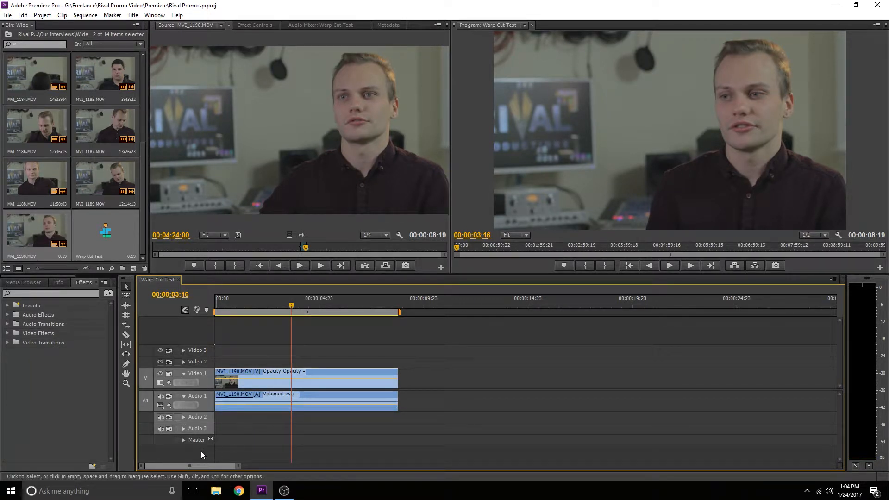
drag(235, 467, 214, 466)
drag(204, 411, 204, 440)
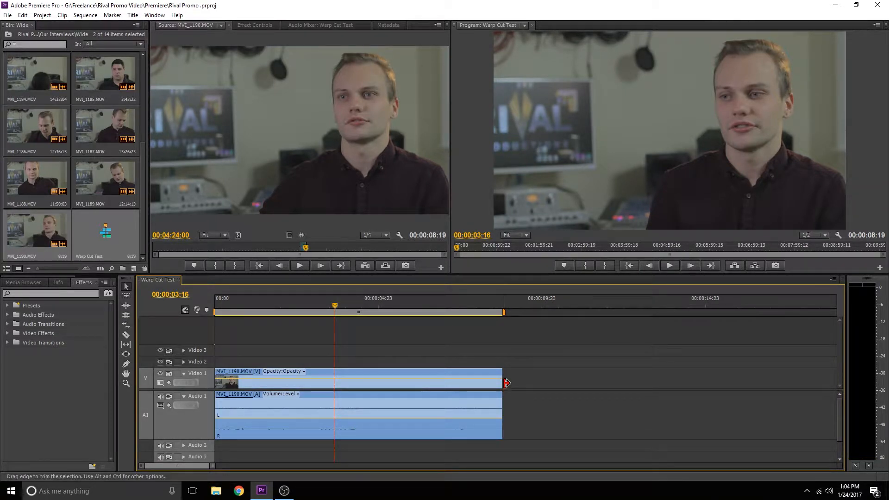
Step: Play back and scrub through the clip to find where to cut
key(space)
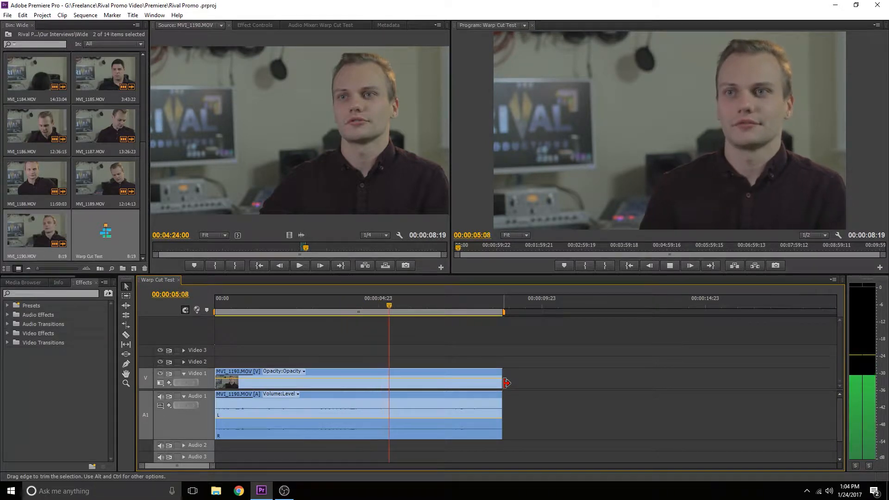
key(space)
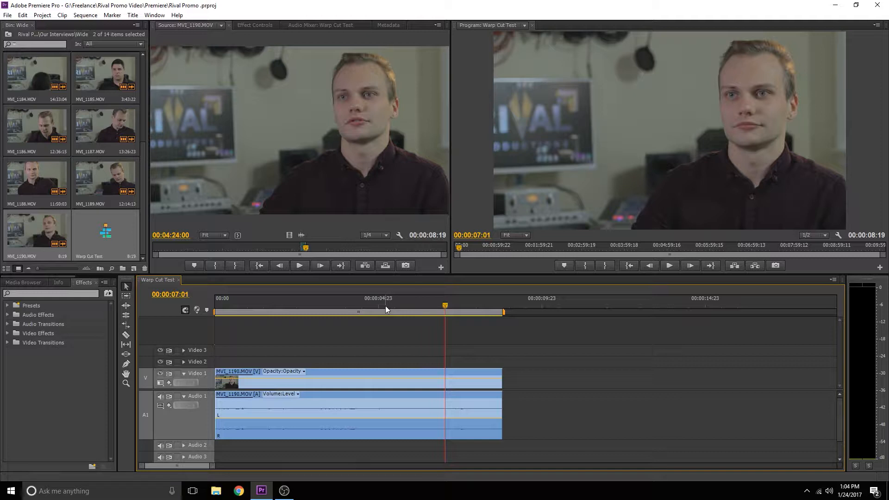
drag(385, 306, 363, 306)
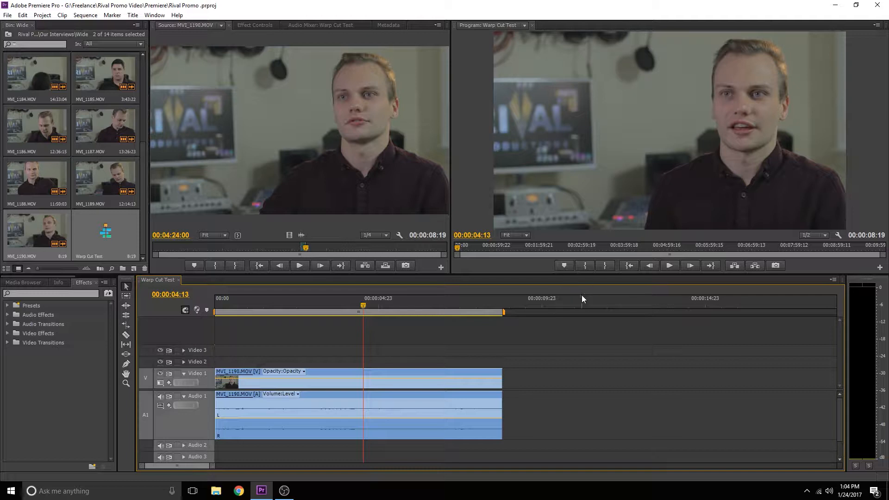
key(space)
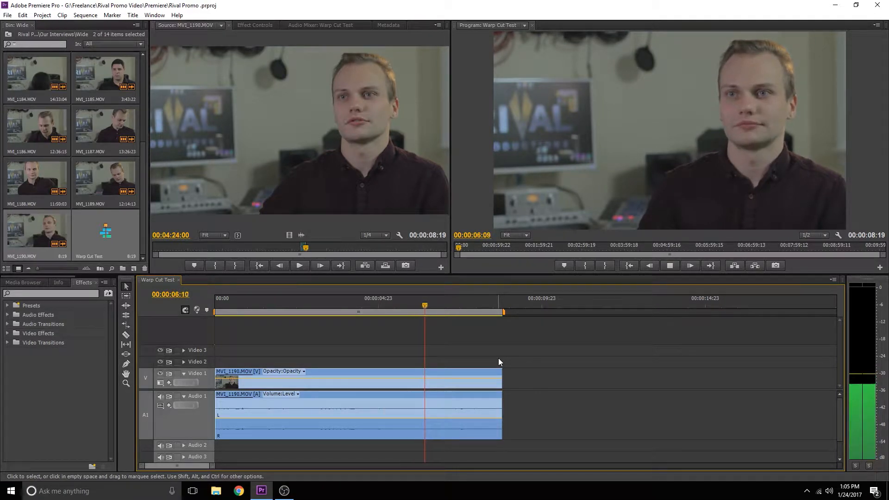
click(387, 311)
drag(387, 311, 379, 310)
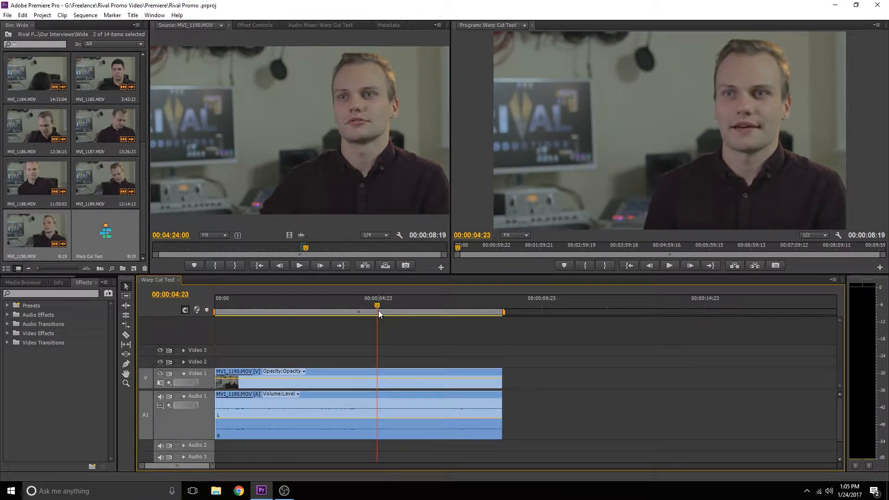
key(space)
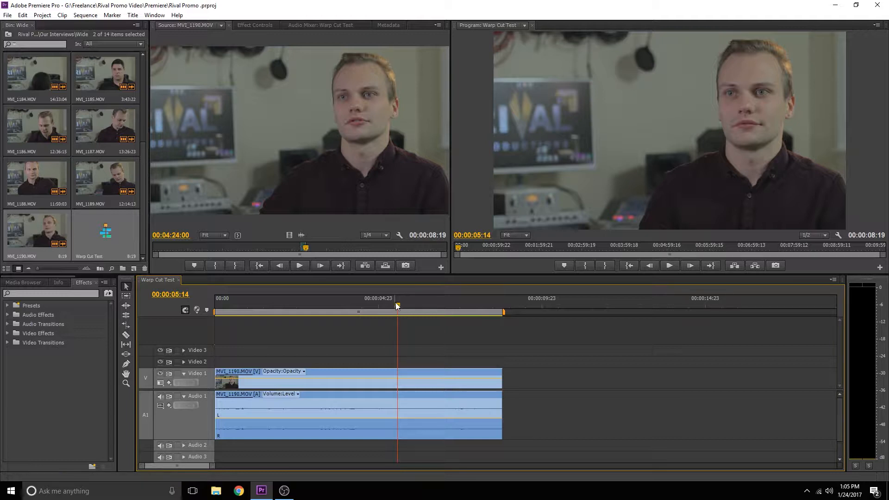
drag(399, 305, 445, 316)
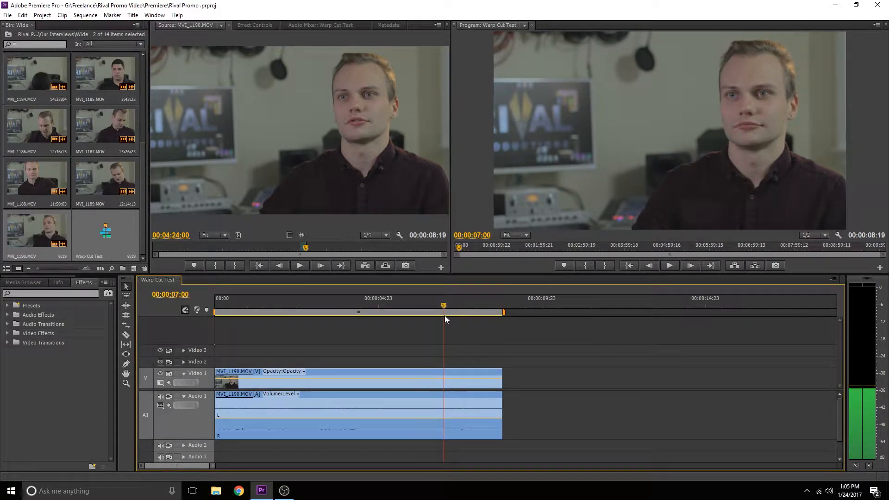
Step: Split the clip on all tracks at 00:00:07:00 with the Razor tool
key(c)
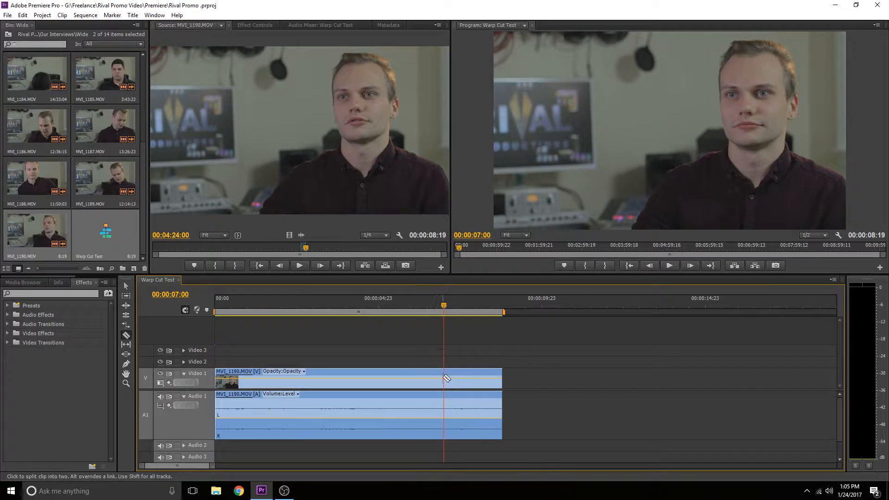
key(shift)
key(shift)
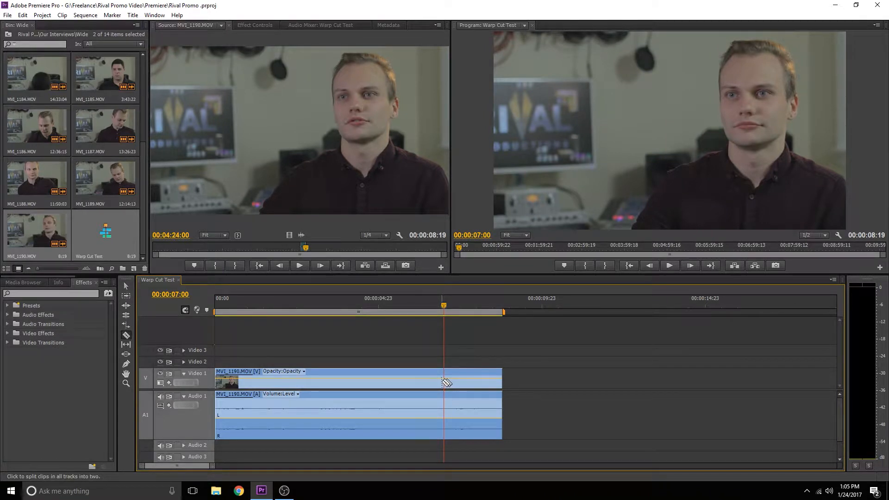
shift+click(447, 382)
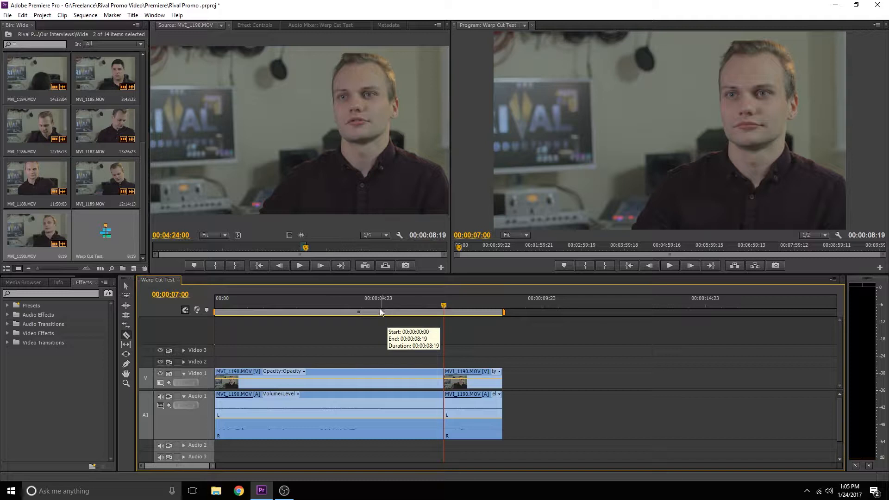
Step: Split the clip on all tracks again at about 00:00:05:15
drag(379, 305, 341, 307)
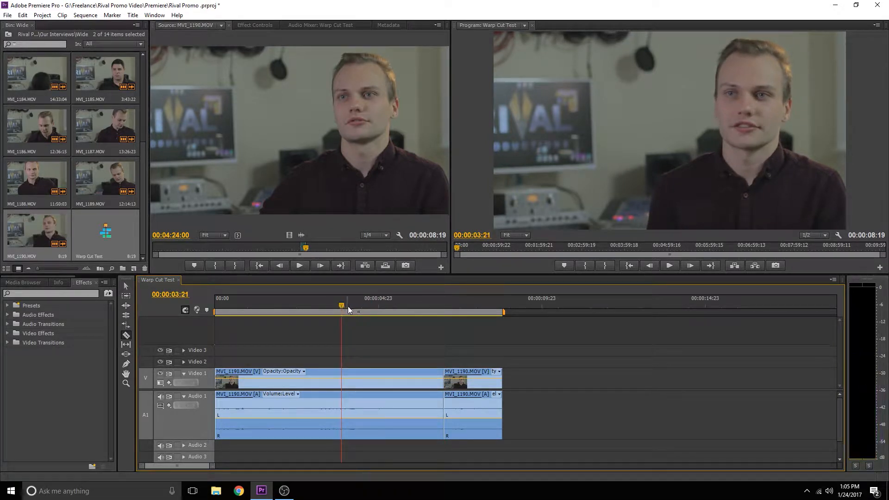
key(space)
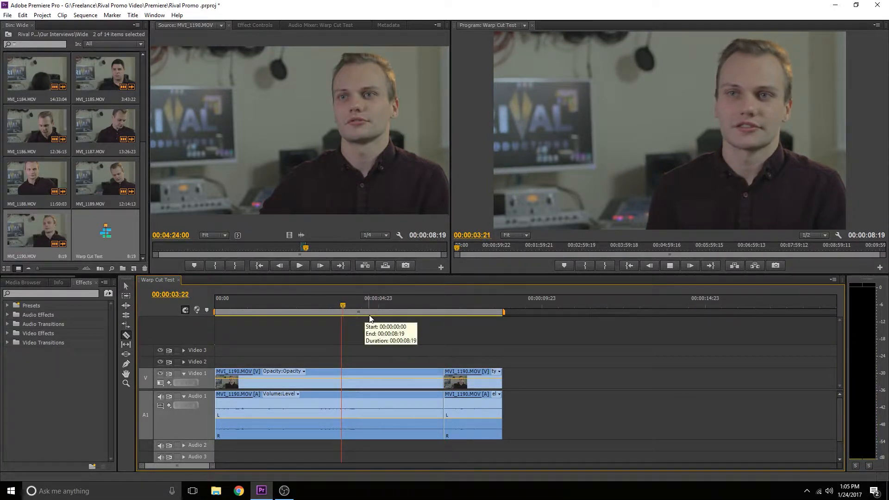
key(space)
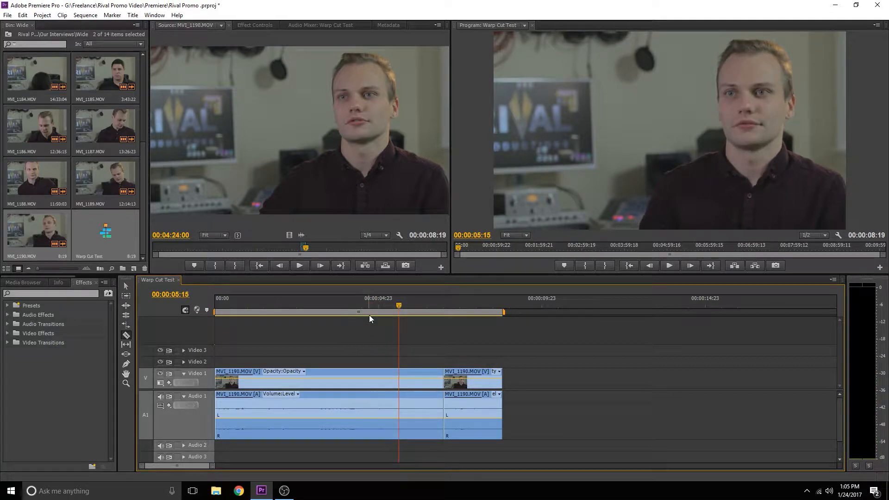
click(406, 380)
Step: Delete the segment between the two cuts and close the resulting gap
key(v)
click(406, 381)
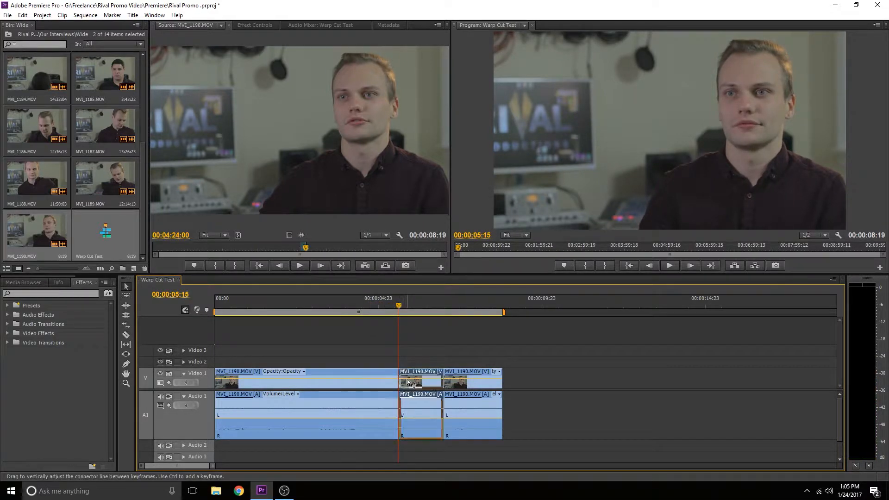
key(Delete)
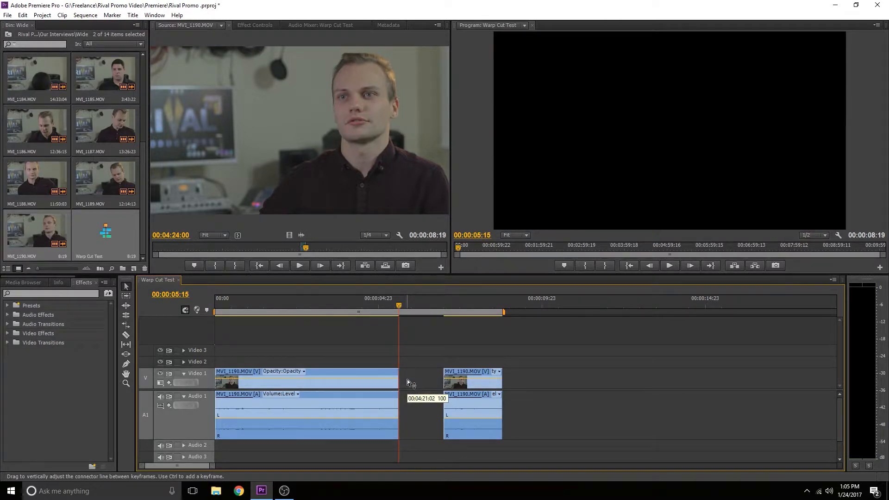
click(407, 382)
key(Delete)
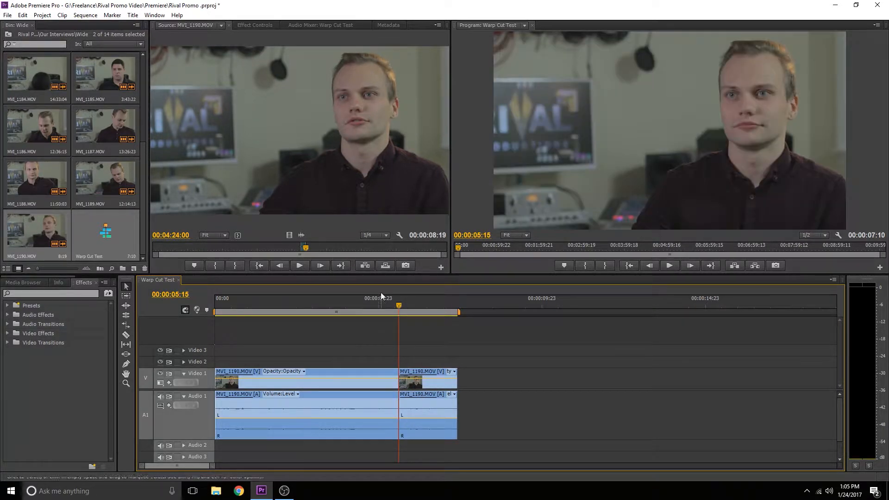
Step: Play back across the new cut to review the jump
click(395, 306)
drag(395, 306, 388, 307)
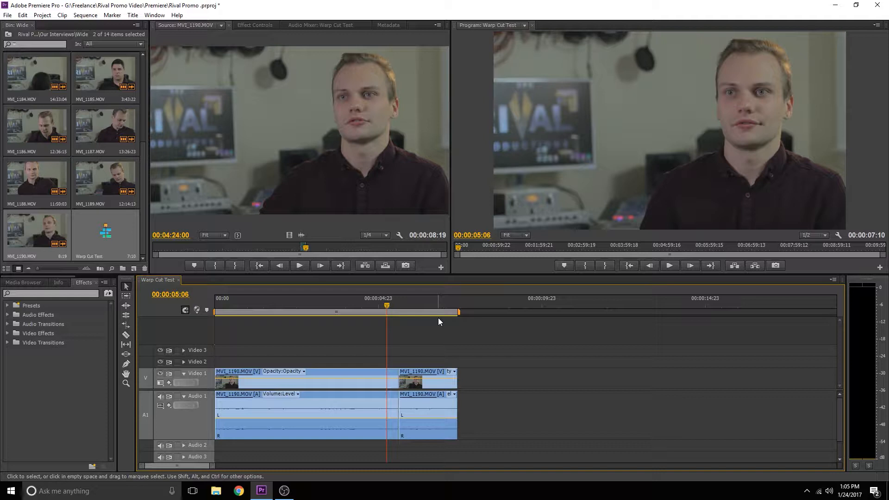
key(space)
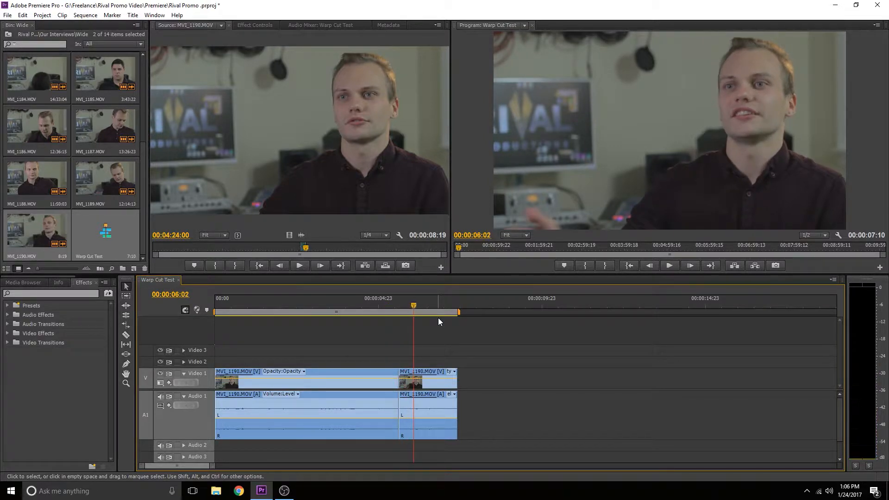
drag(416, 313, 388, 310)
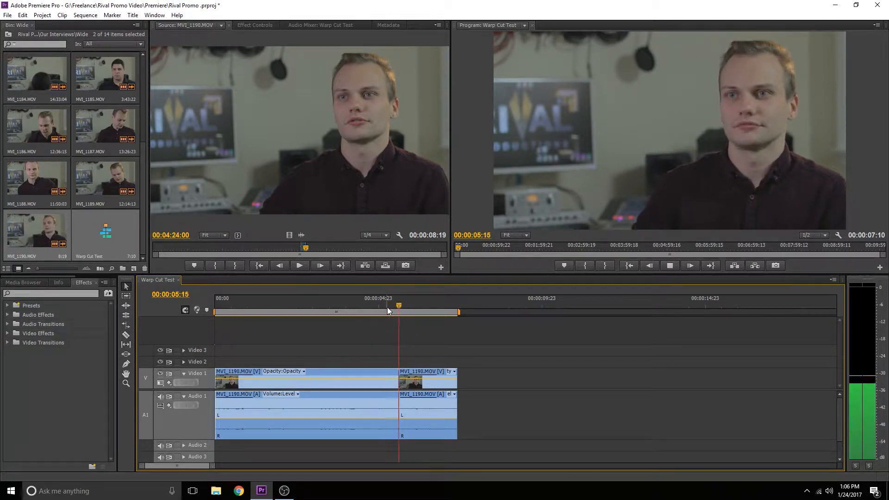
key(space)
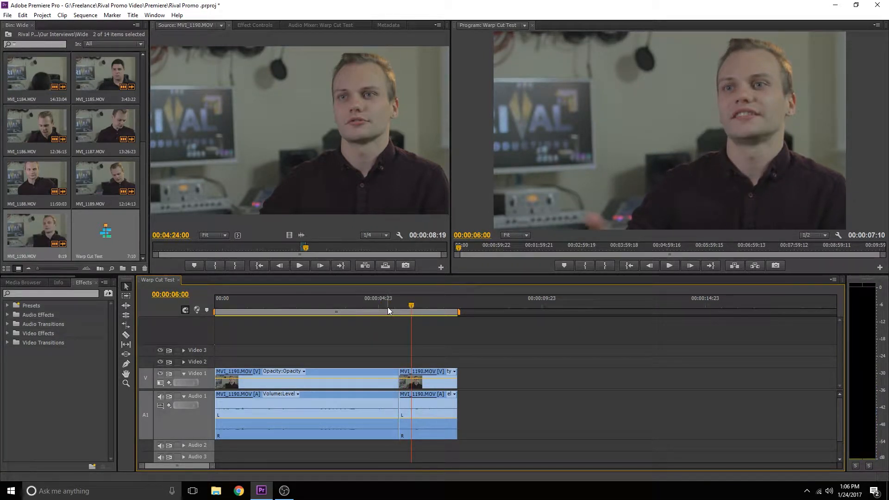
Step: Search the effects for "cross" and apply Cross Dissolve to the cut between the clips
click(86, 294)
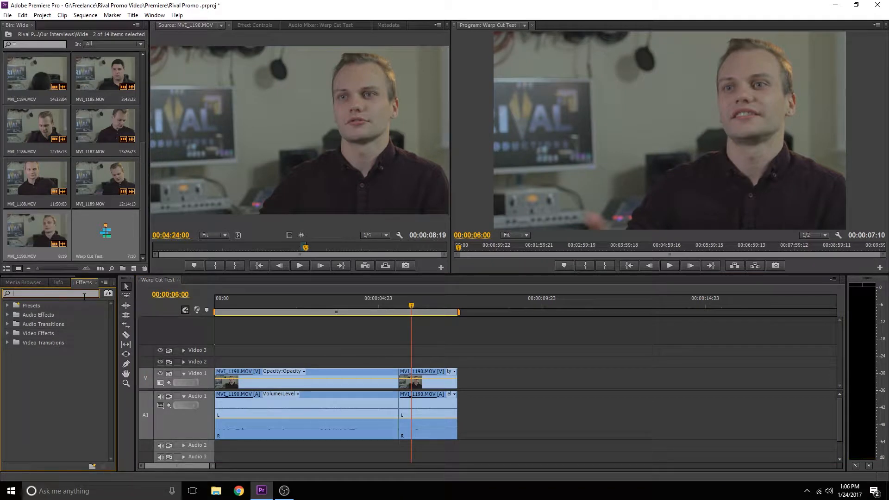
text(cross)
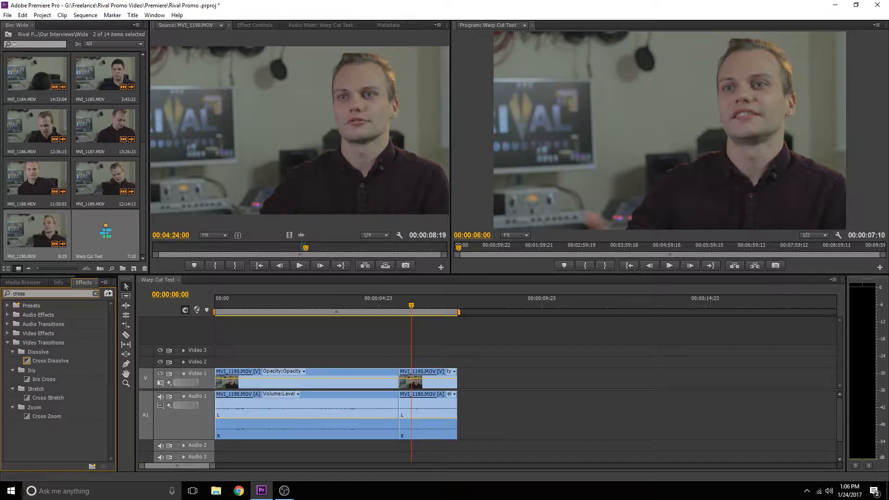
click(54, 364)
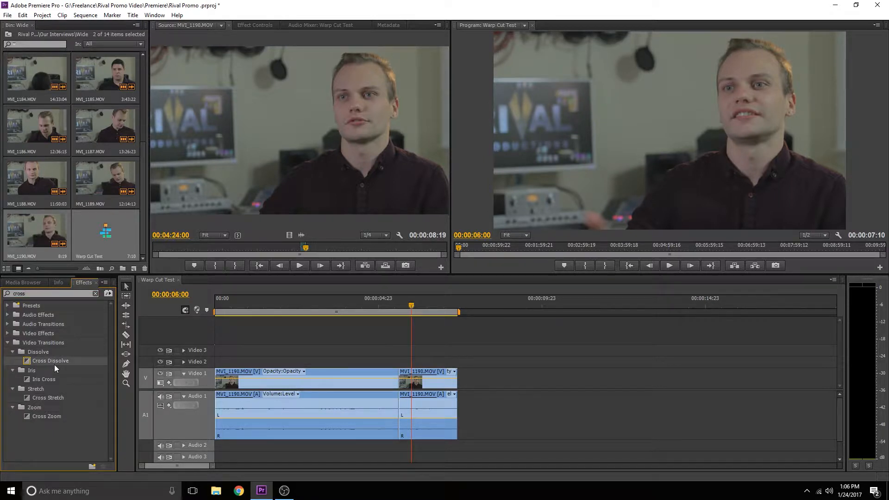
drag(32, 362, 398, 377)
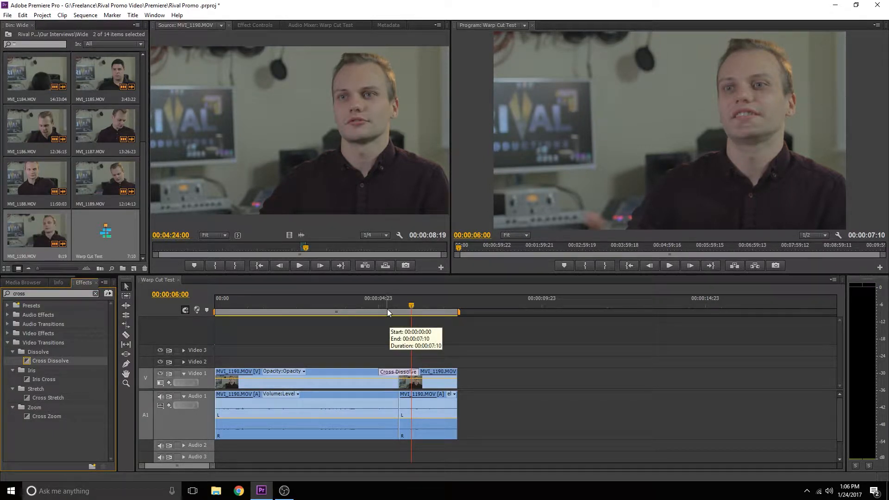
Step: Play back across the cut to preview the dissolve
drag(387, 310, 366, 309)
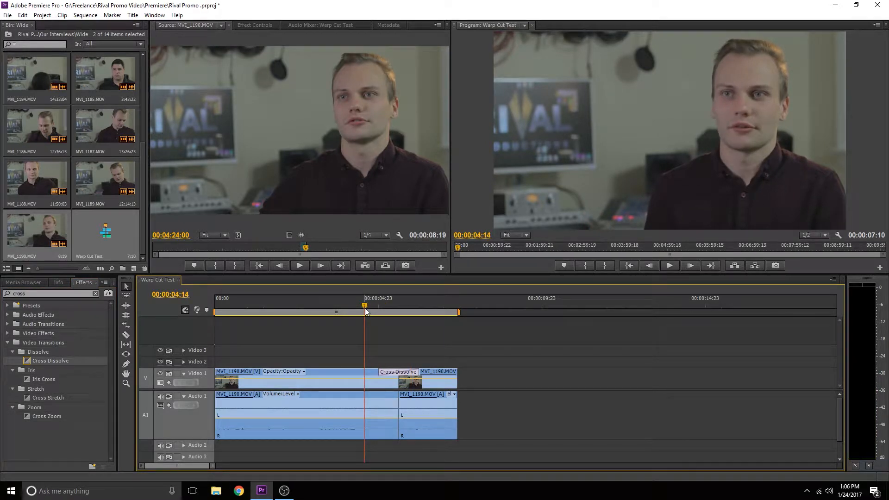
key(space)
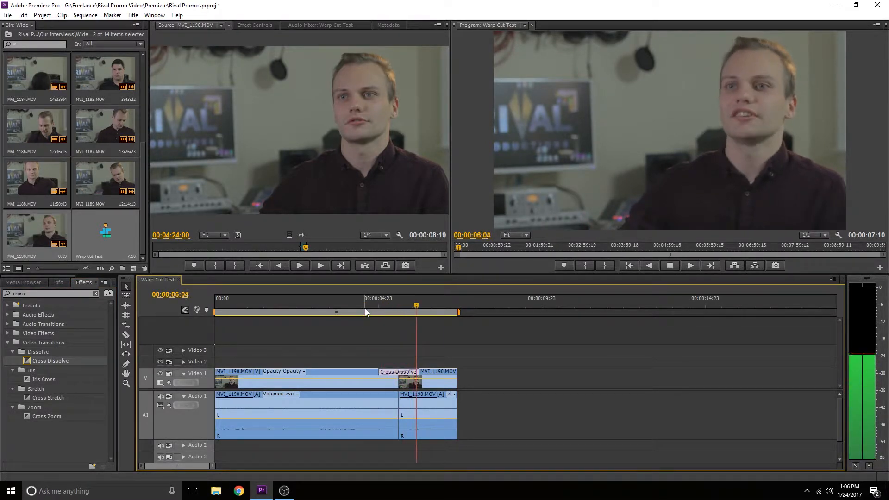
key(space)
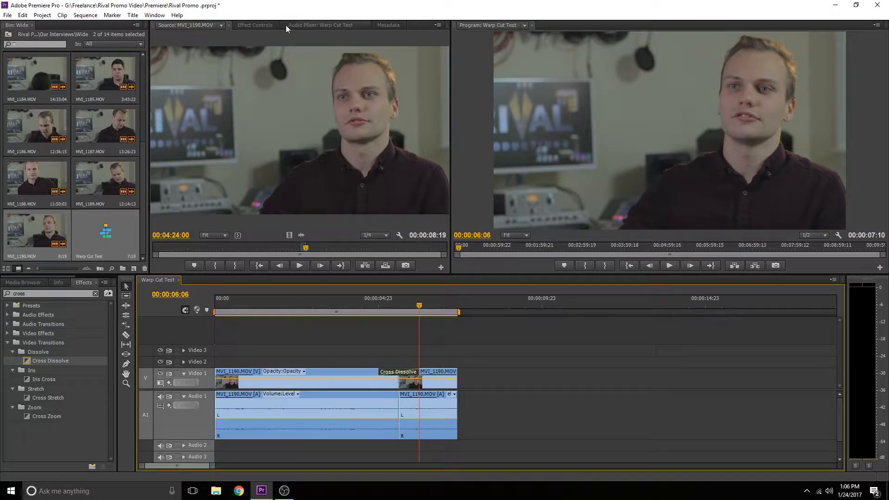
Step: Open the Cross Dissolve's effect controls and set its duration to 00:00:00:04
click(271, 25)
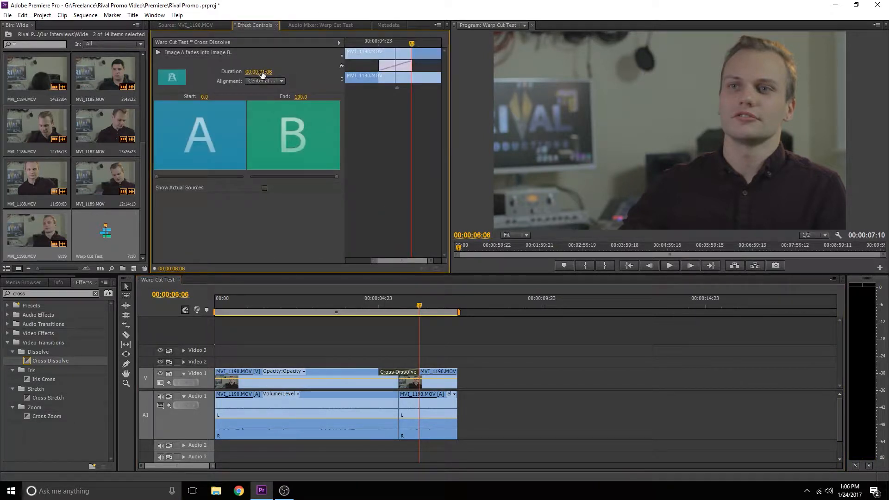
click(262, 73)
text(.0)
text(4)
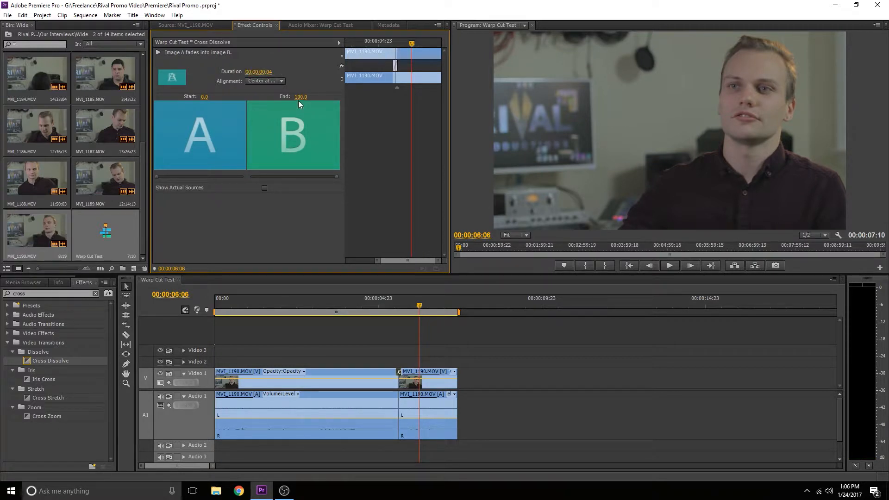
Step: Play back across the cut to preview the shortened dissolve
click(269, 81)
click(264, 88)
click(393, 308)
mouse_move(394, 308)
mouse_down()
mouse_move(410, 308)
mouse_move(392, 317)
mouse_up()
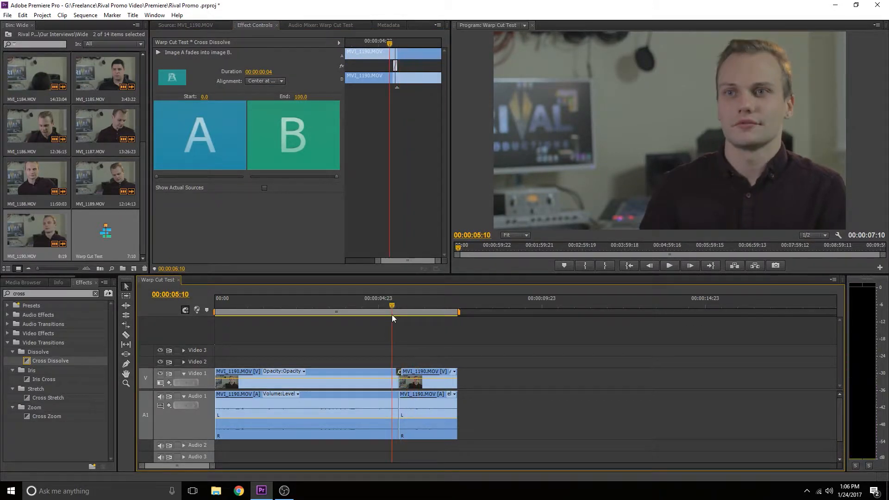
drag(214, 466, 195, 468)
key(space)
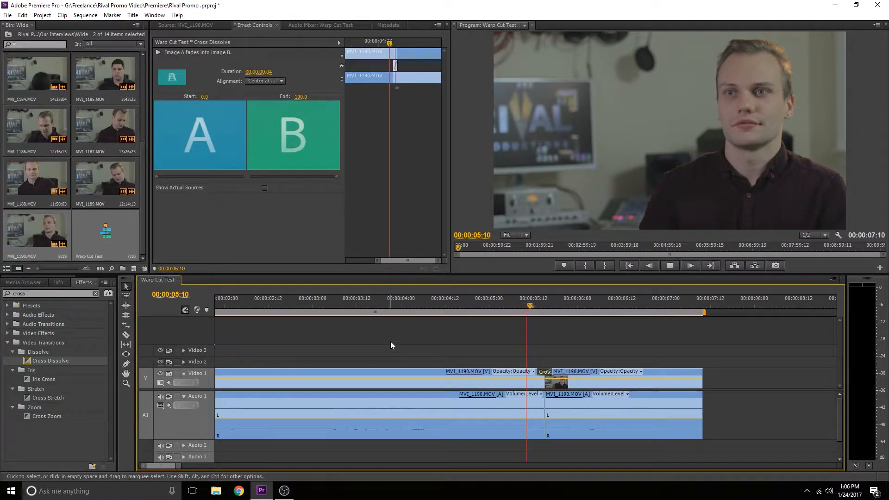
click(397, 308)
key(space)
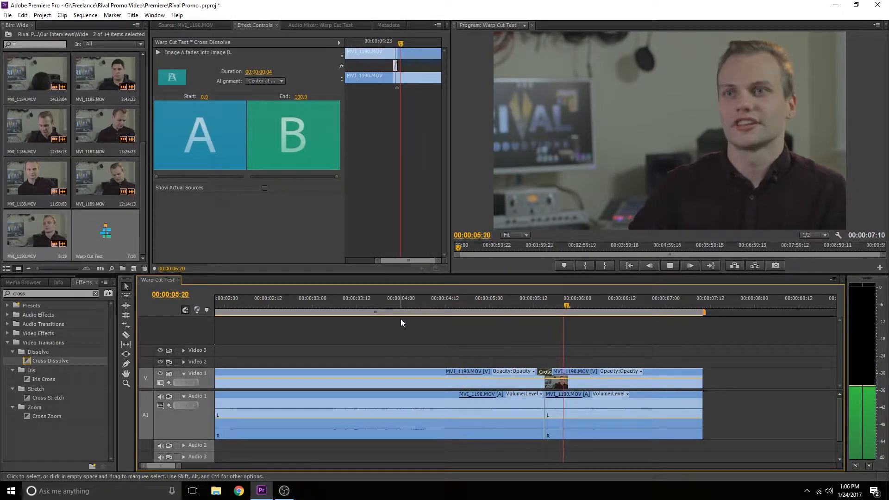
key(space)
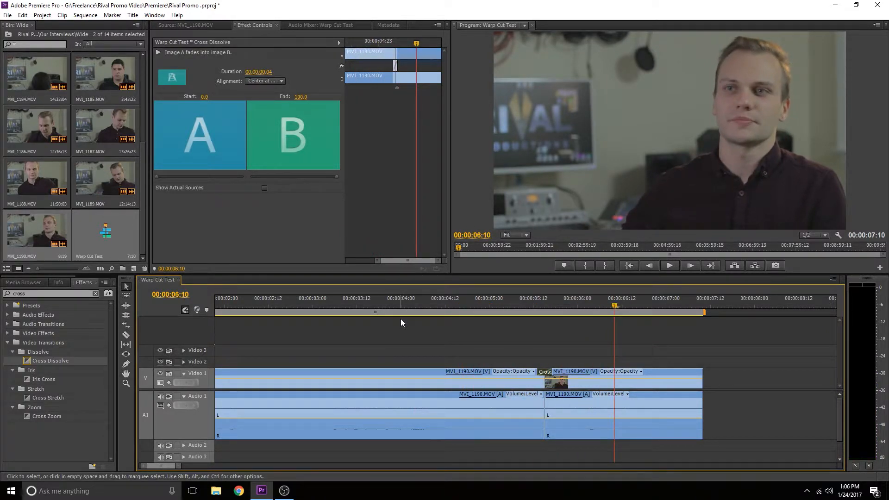
Step: Set the Cross Dissolve's duration to 00:00:00:02
click(258, 71)
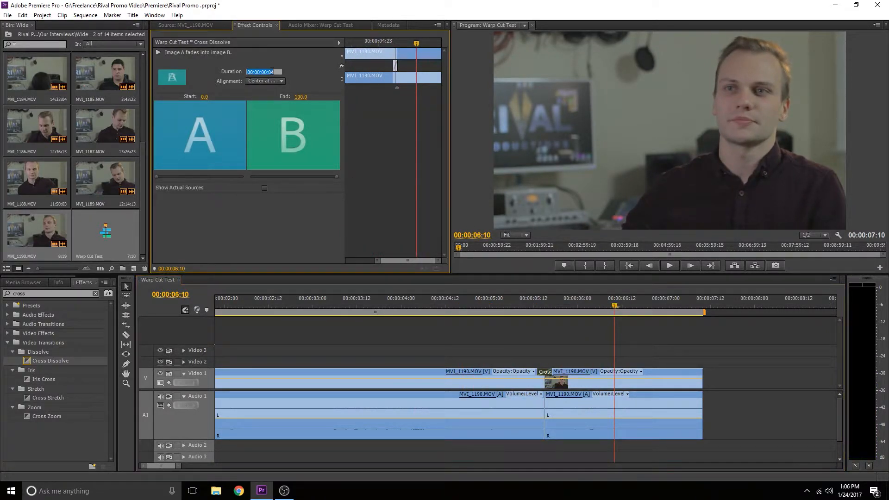
text(02)
key(Return)
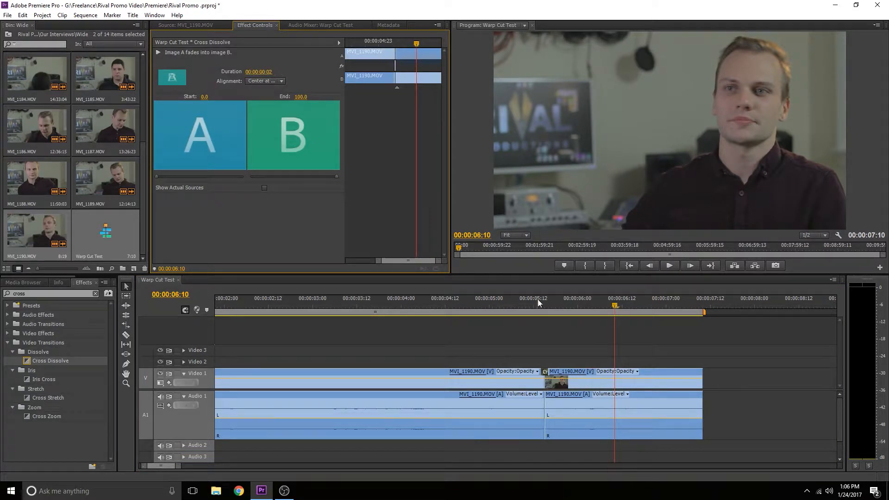
Step: Play back across the cut again to preview the two-frame dissolve
click(516, 311)
key(space)
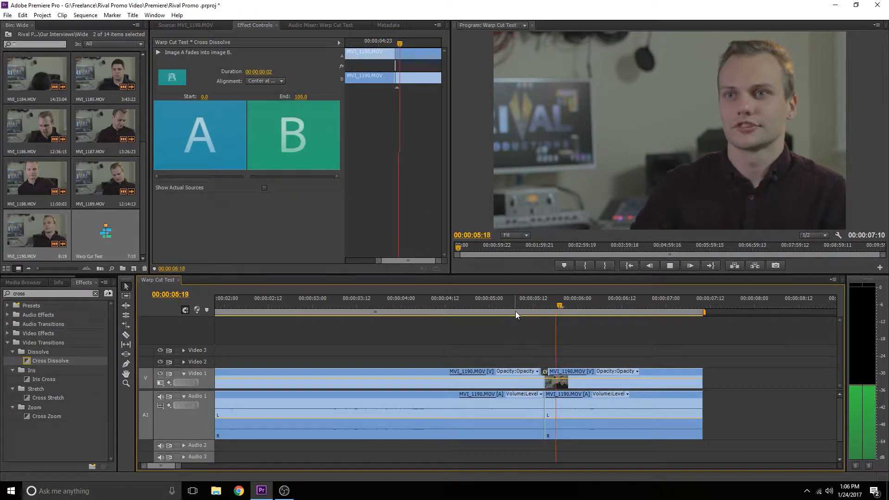
click(472, 313)
click(454, 312)
key(space)
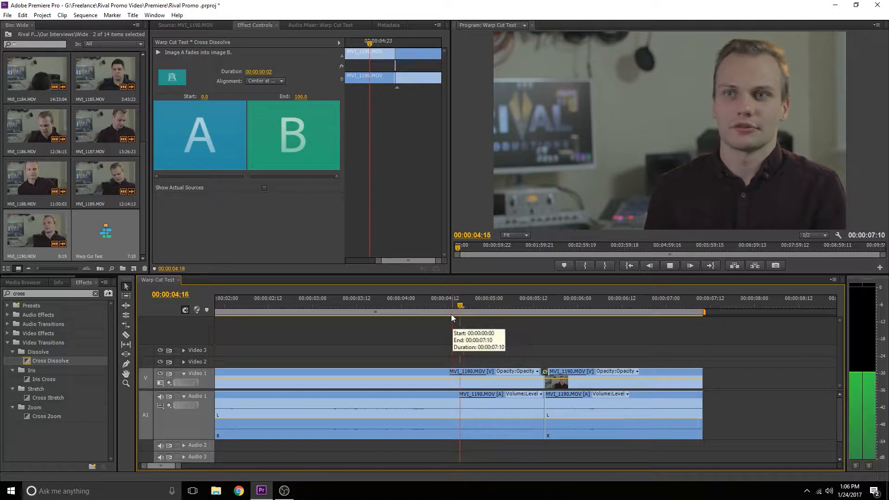
key(space)
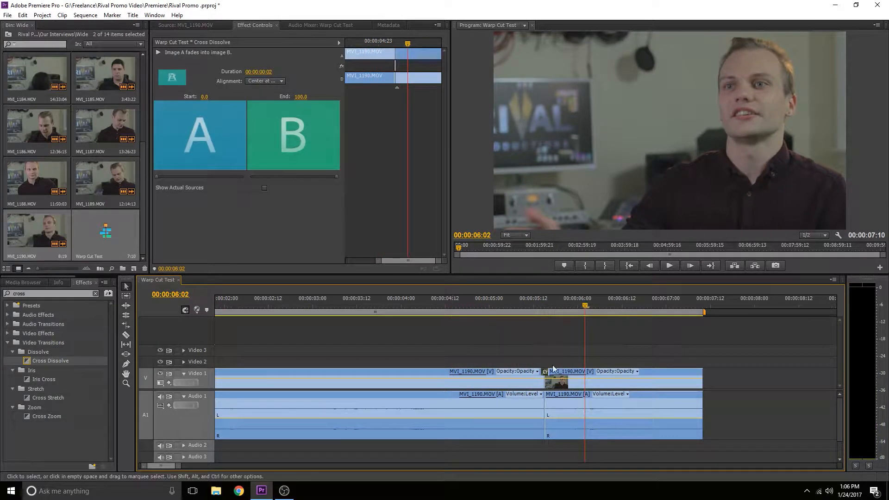
Step: Delete the Cross Dissolve transition from the cut between the clips
key(Delete)
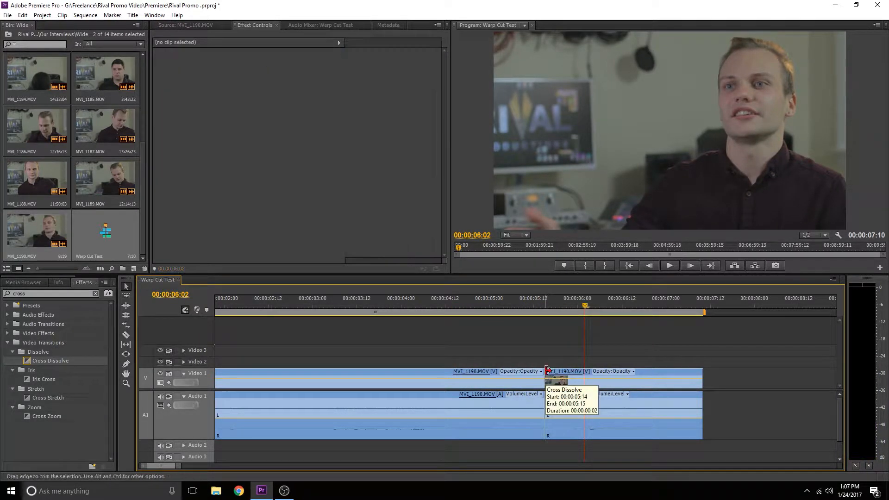
click(541, 313)
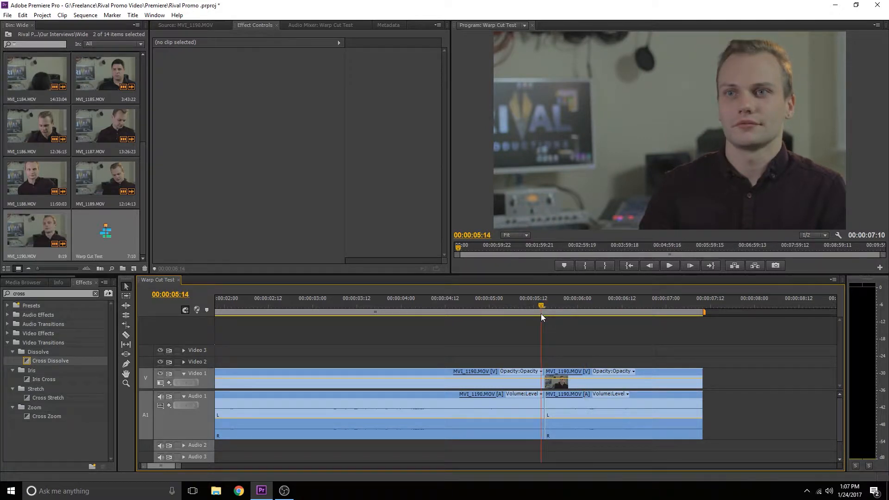
Step: Lock the Audio 1 track so edits affect only the video
drag(178, 466, 145, 466)
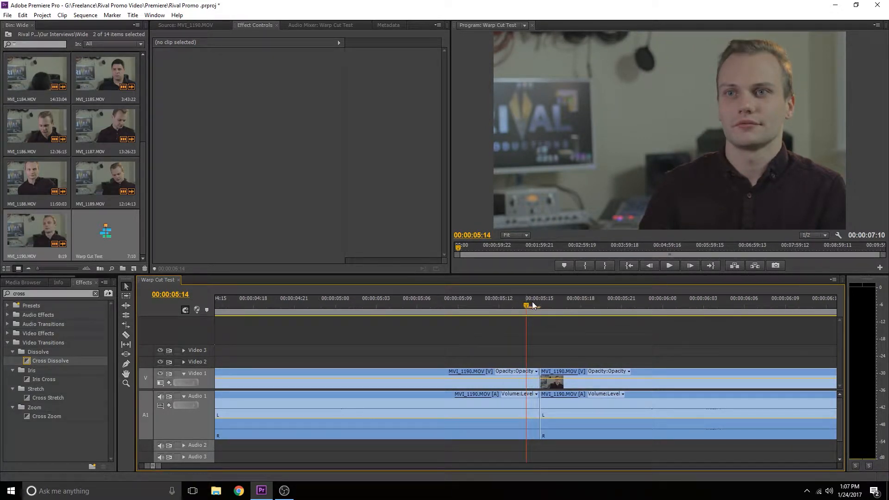
mouse_move(532, 301)
mouse_down()
mouse_move(562, 307)
mouse_move(540, 310)
mouse_up()
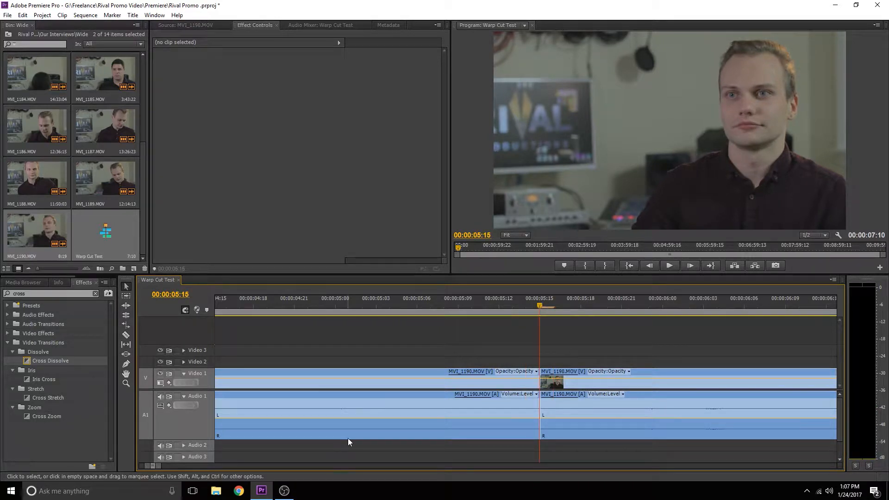
click(177, 396)
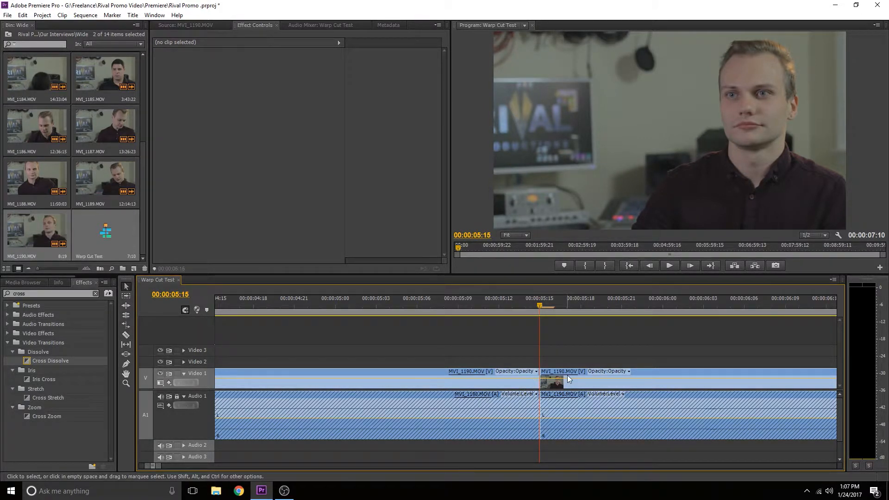
Step: Split the video clip with the Razor tool at 00:00:05:14, one frame before the cut
key(Left)
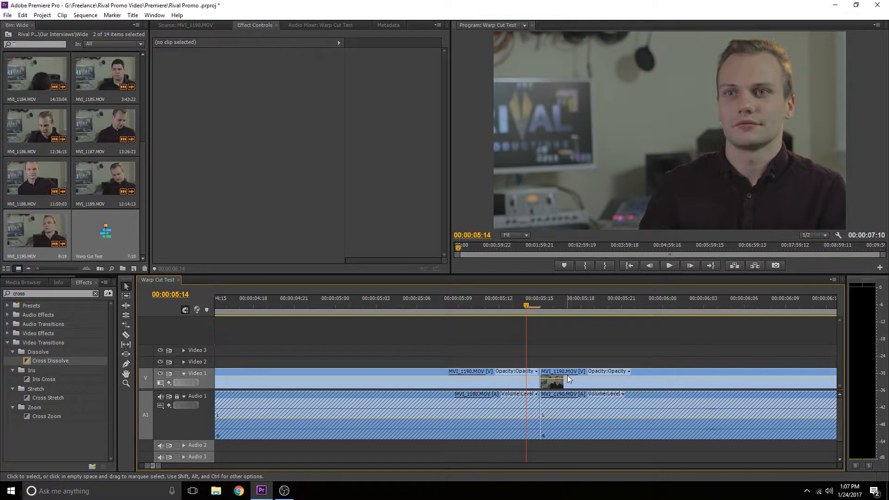
key(c)
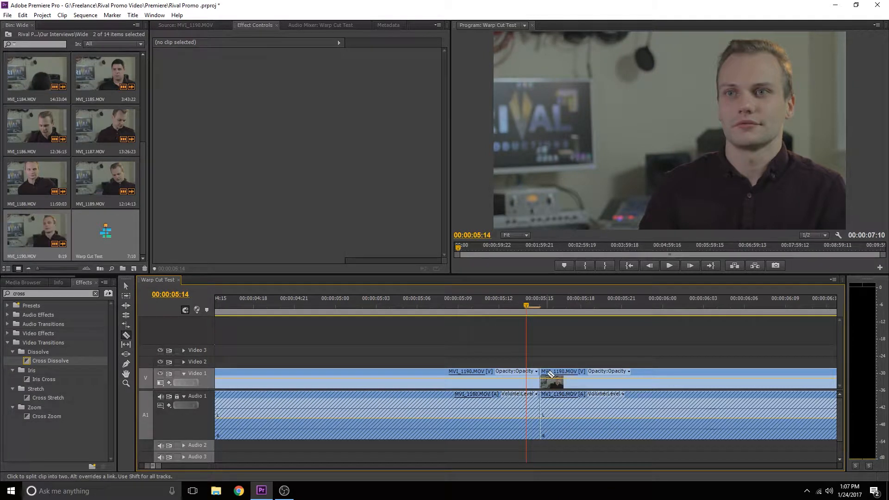
click(526, 378)
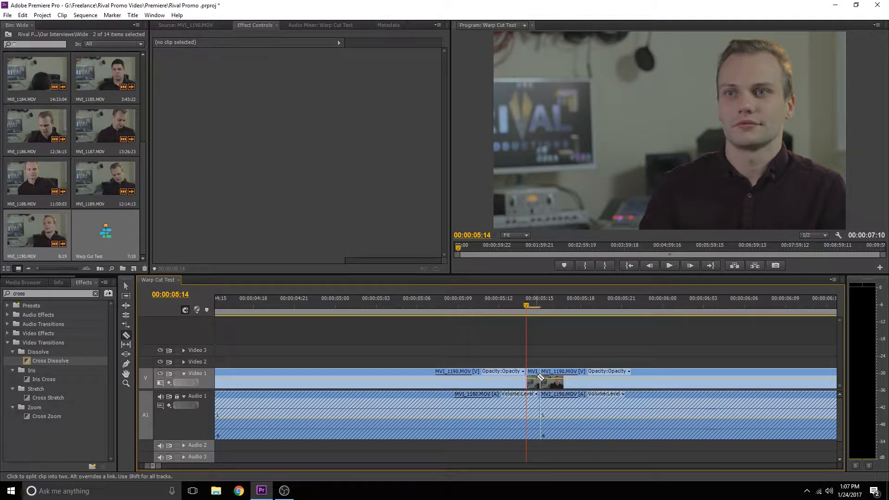
Step: Split the video clip again at 00:00:05:16, return to the Selection tool, and save the project
key(Right)
key(Right)
click(558, 372)
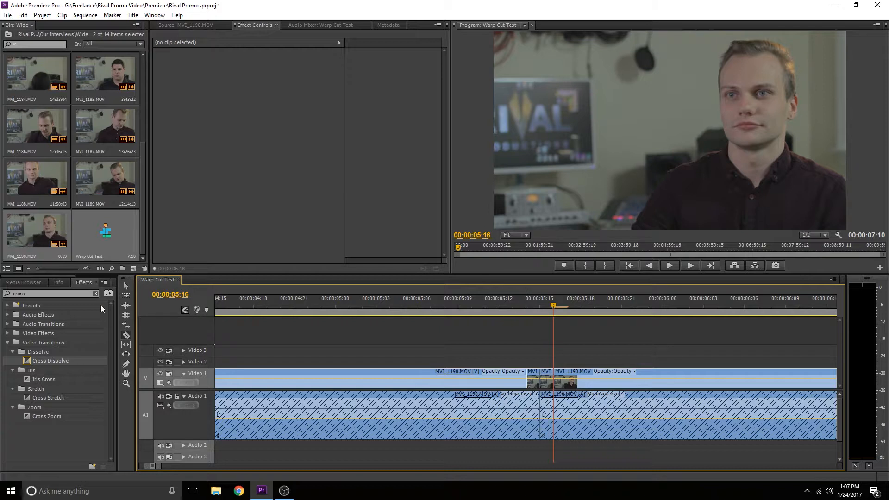
click(126, 286)
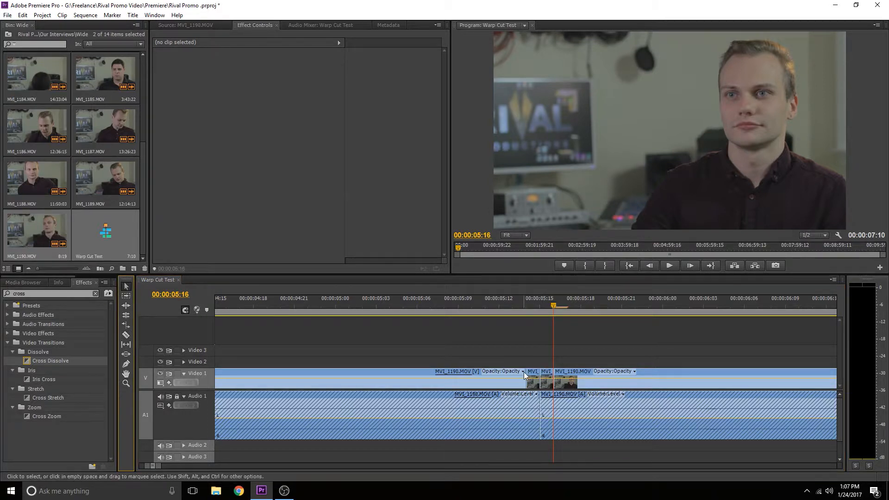
key(ctrl+s)
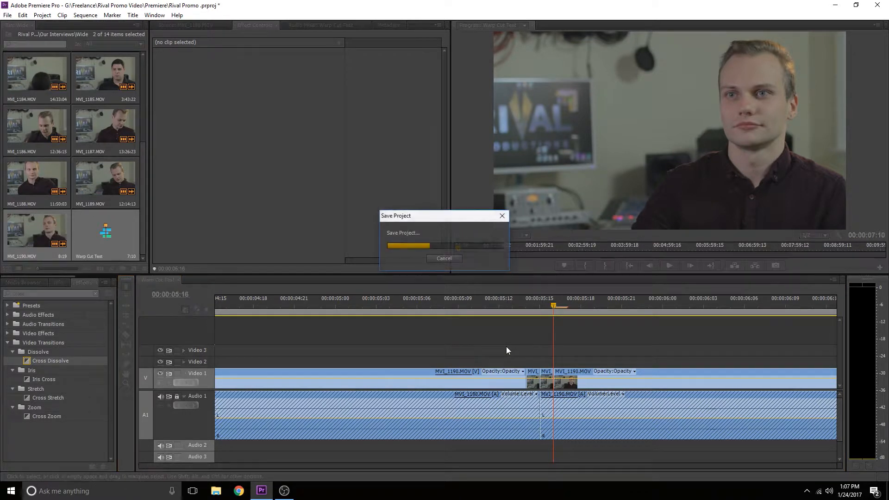
Step: Replace the two one-frame clips around the cut with an After Effects composition, dismissing the plugin warning
drag(524, 348, 544, 382)
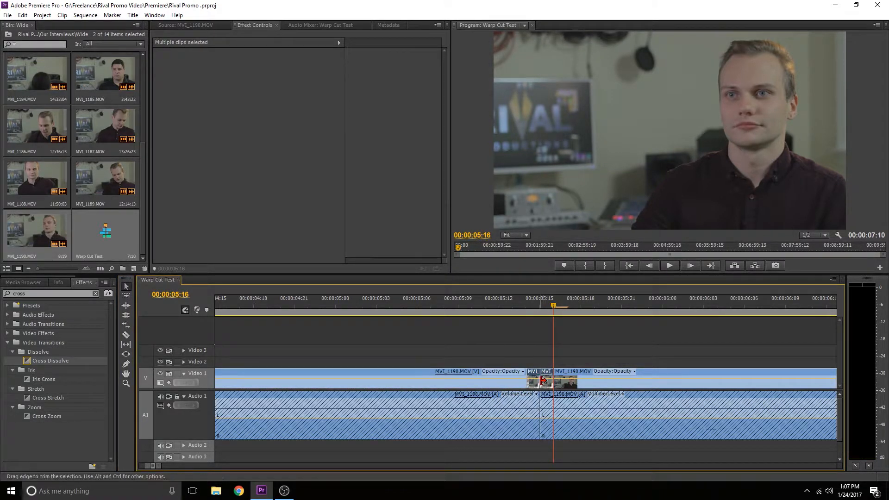
right_click(532, 376)
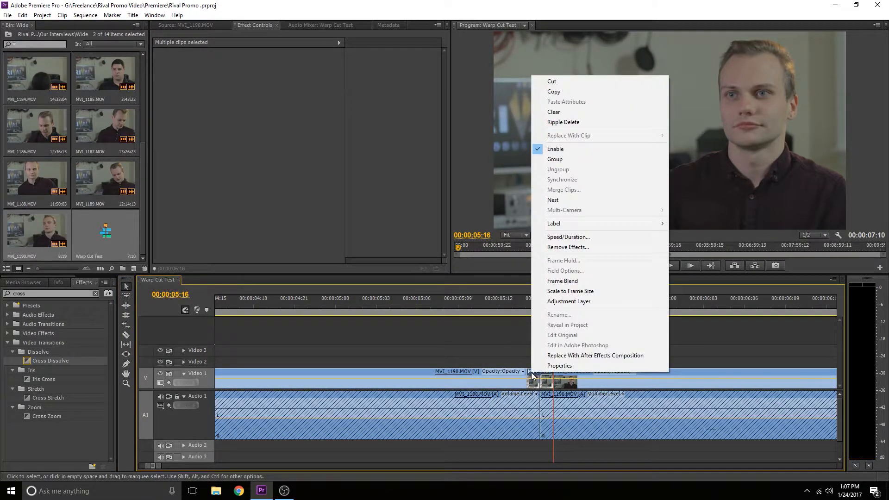
click(555, 359)
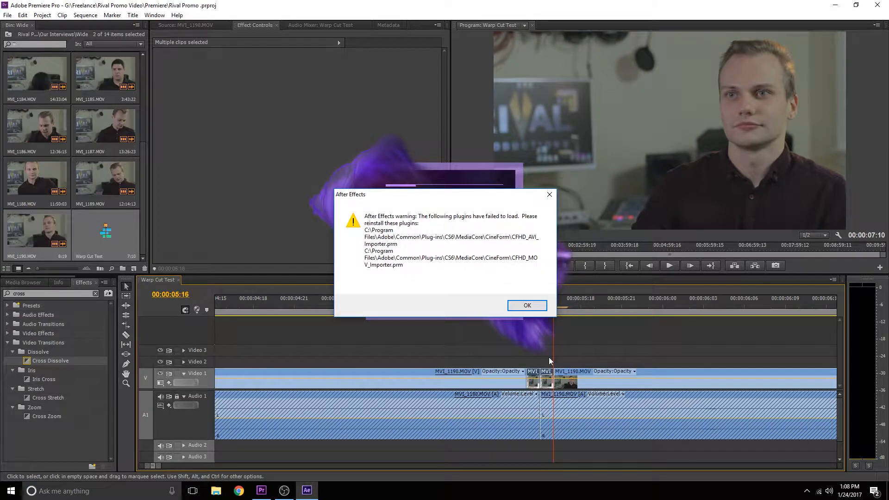
click(532, 303)
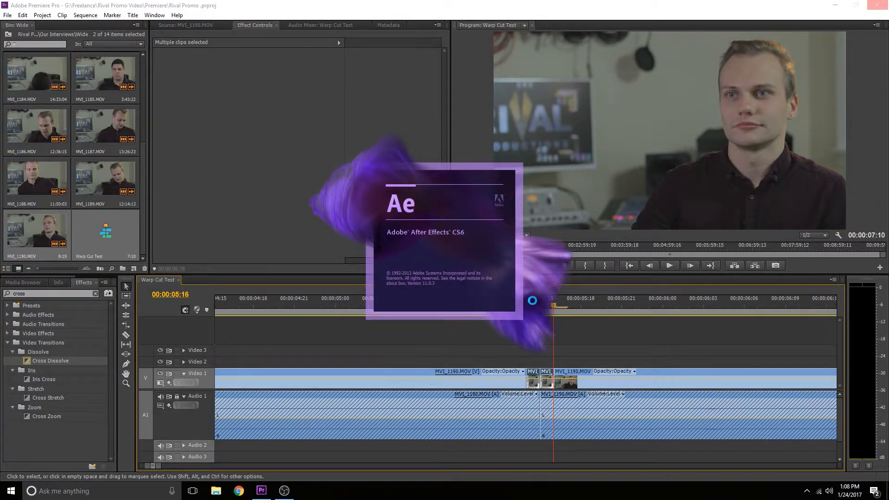
Step: In After Effects, save the project as "Warpcut Tut" in the RIVAL Content > Tutorials > Warp Cuts folder
key(ctrl+s)
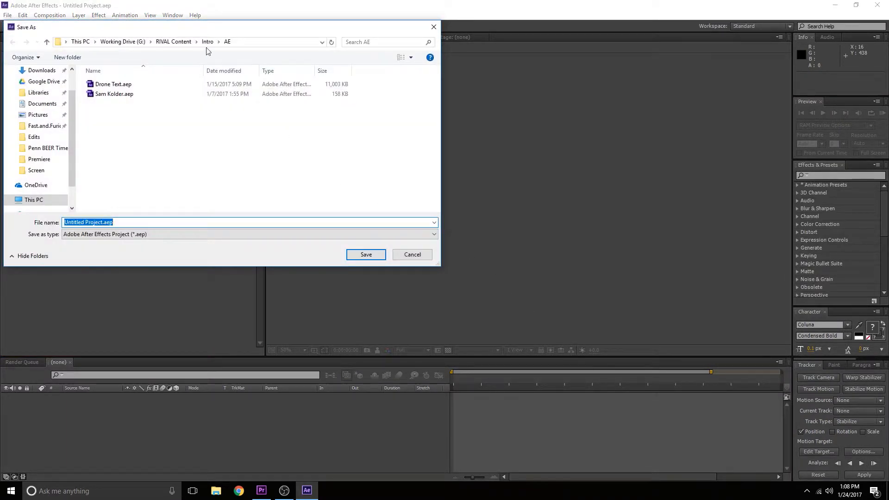
click(174, 42)
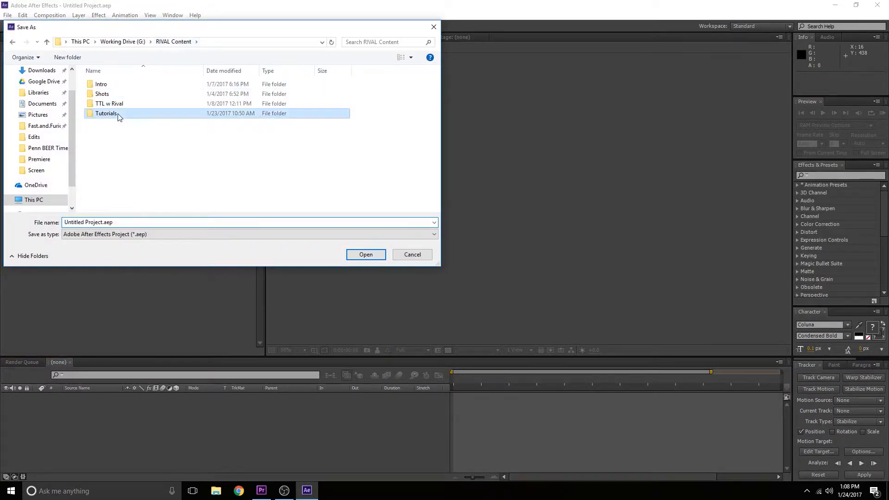
double_click(115, 113)
double_click(108, 85)
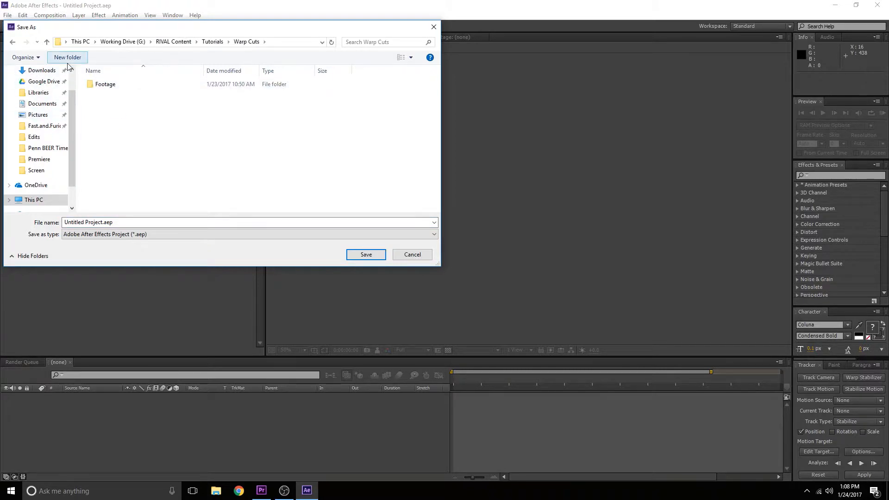
click(120, 222)
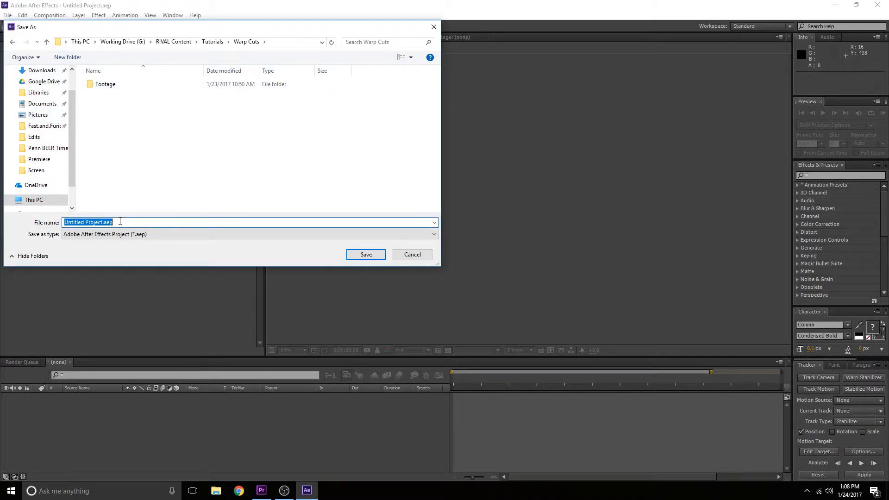
text(Warpcut Tut)
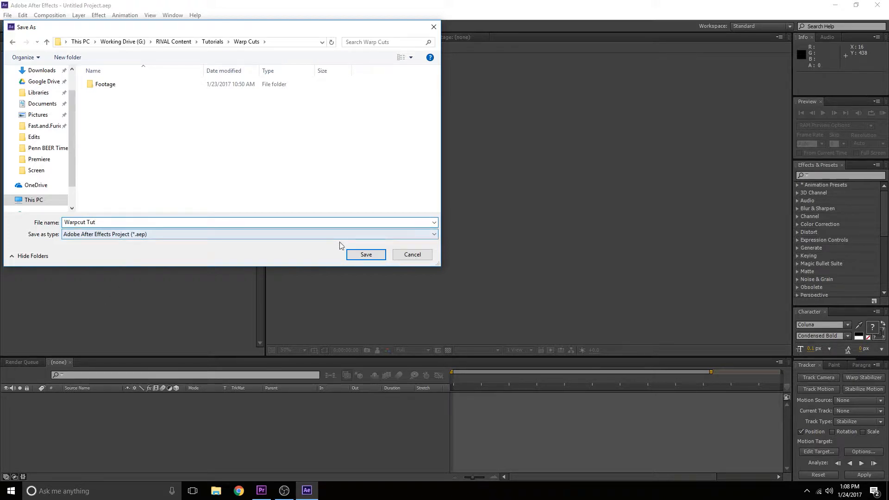
click(353, 254)
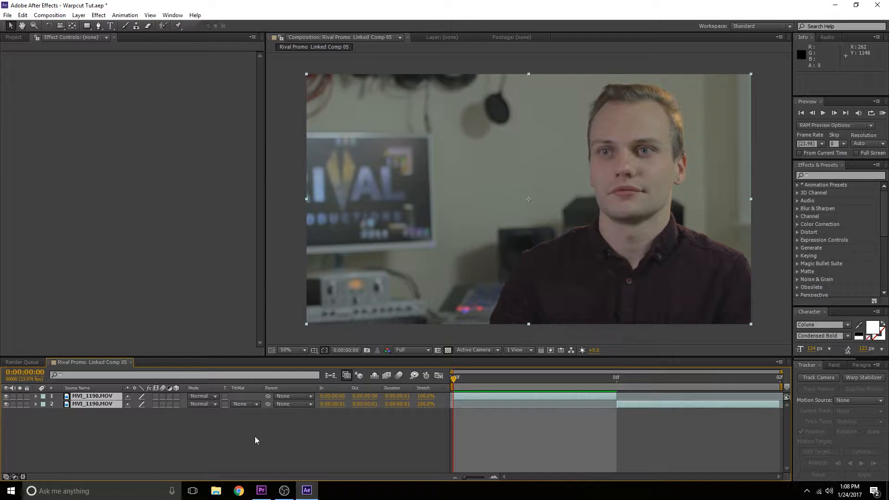
Step: Open the Project panel and move the time indicator to the composition's second frame to inspect it
click(14, 37)
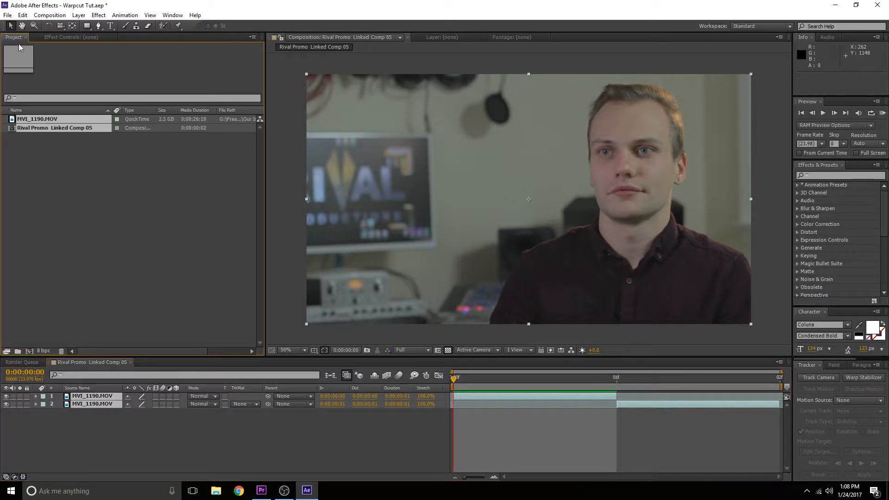
click(105, 417)
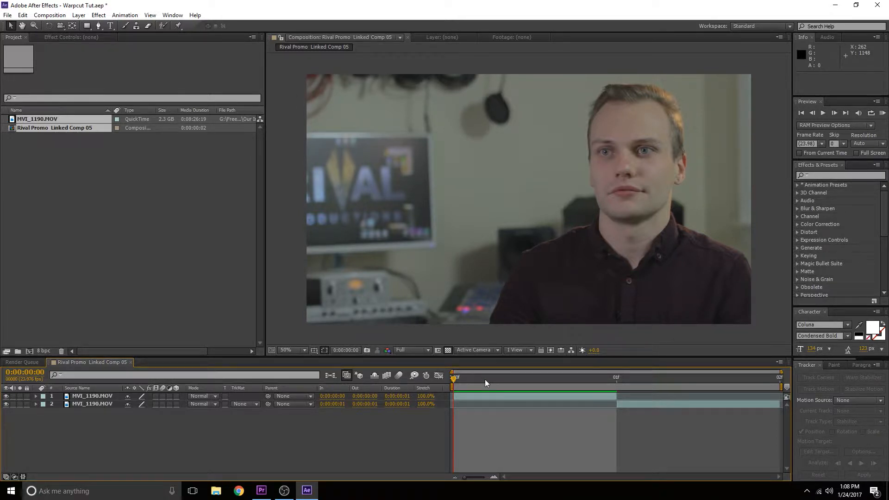
click(604, 385)
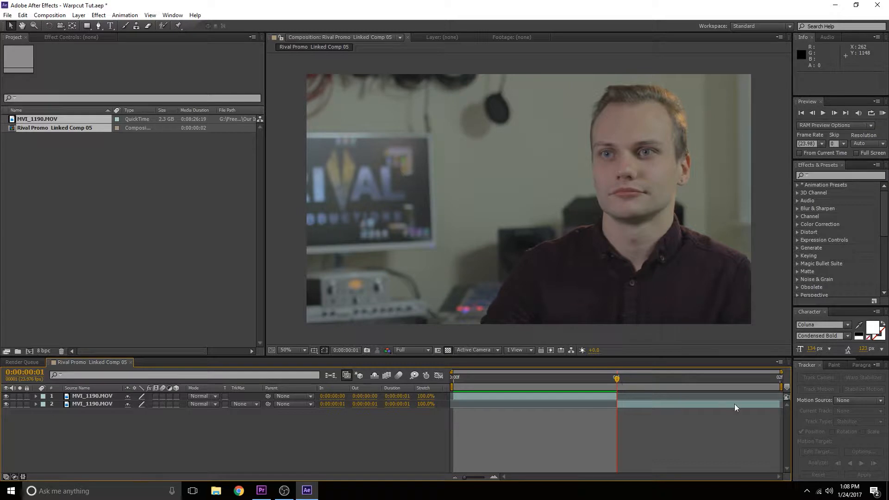
Step: Select both layers and pre-compose them into a new composition named "Nested"
click(550, 386)
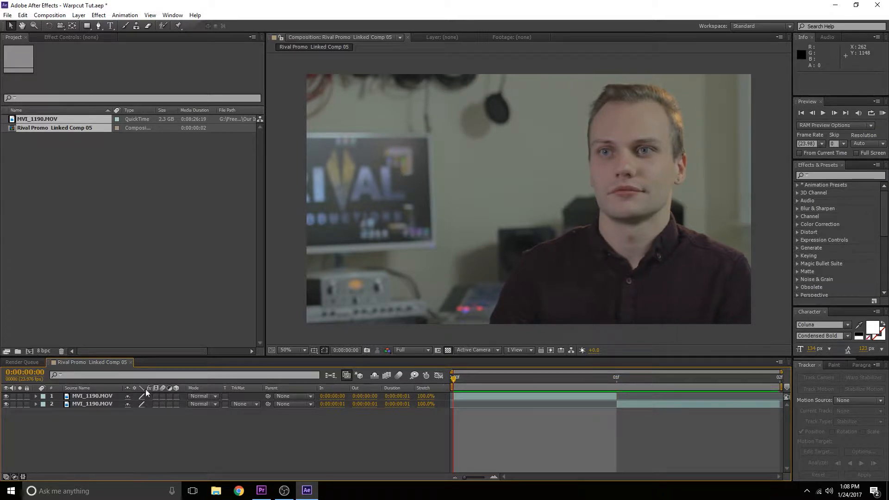
drag(95, 419, 99, 399)
right_click(99, 399)
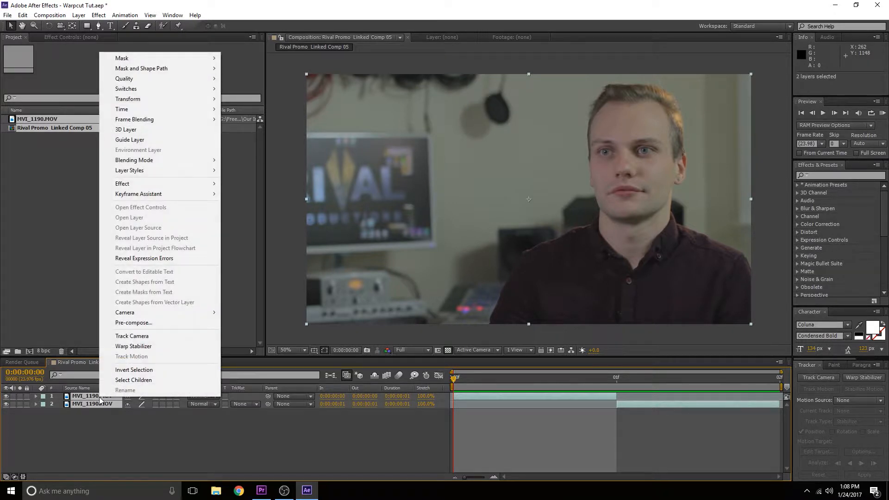
click(155, 323)
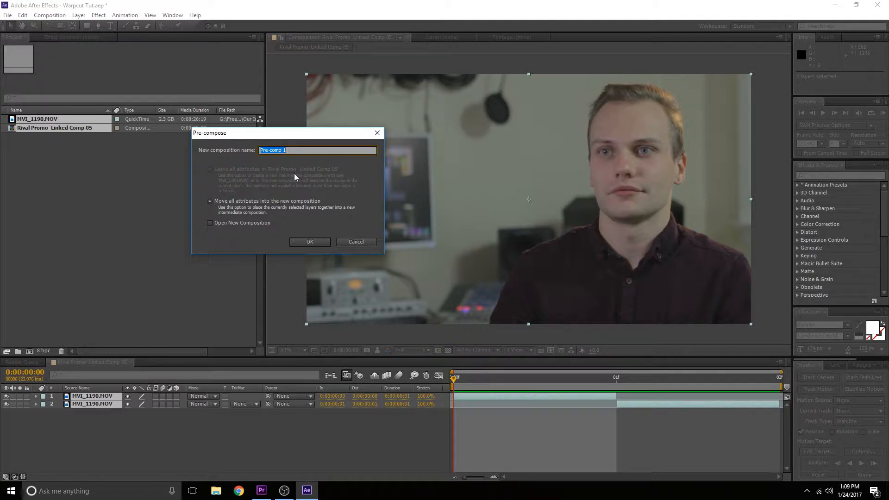
text(Nested)
key(Return)
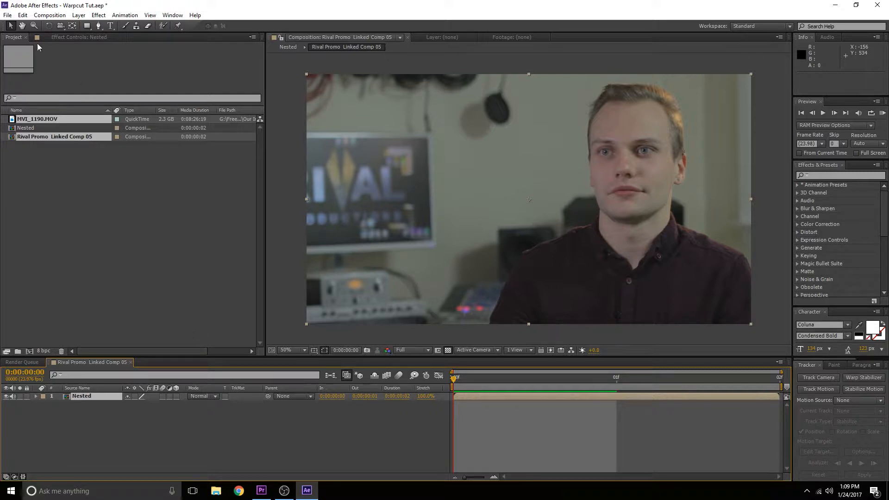
Step: Set the composition's duration to 10 frames in Composition Settings
click(50, 15)
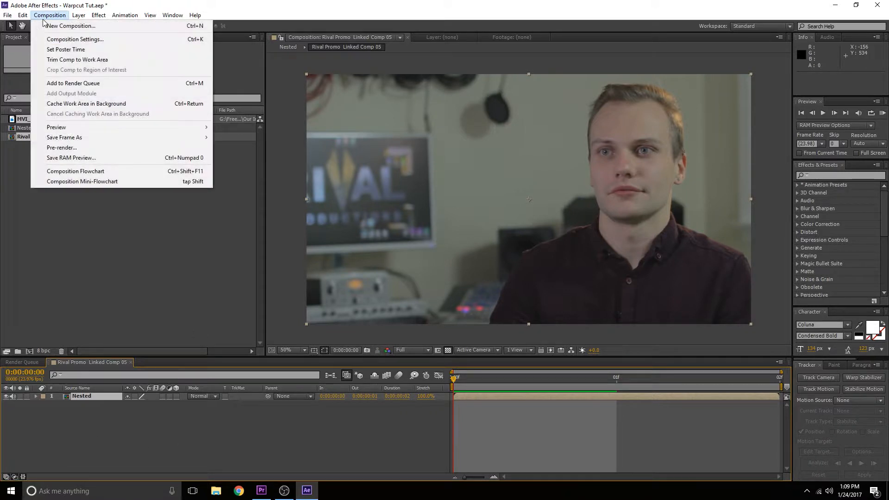
click(61, 41)
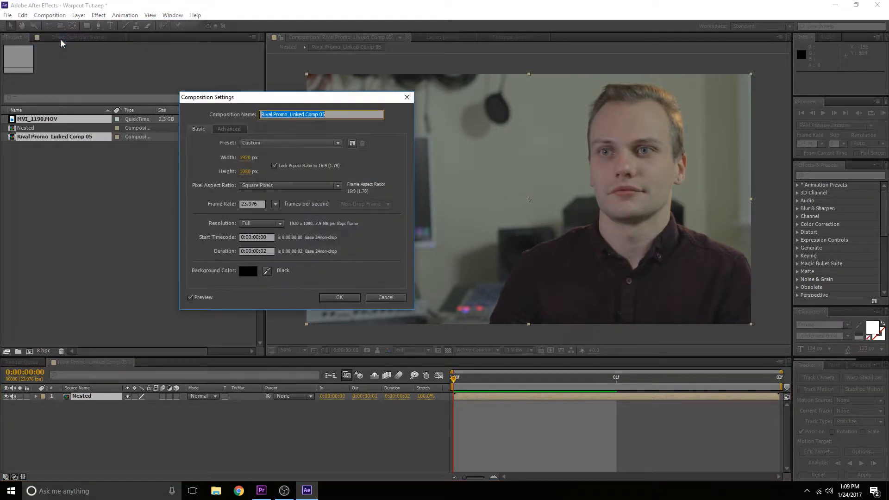
click(270, 250)
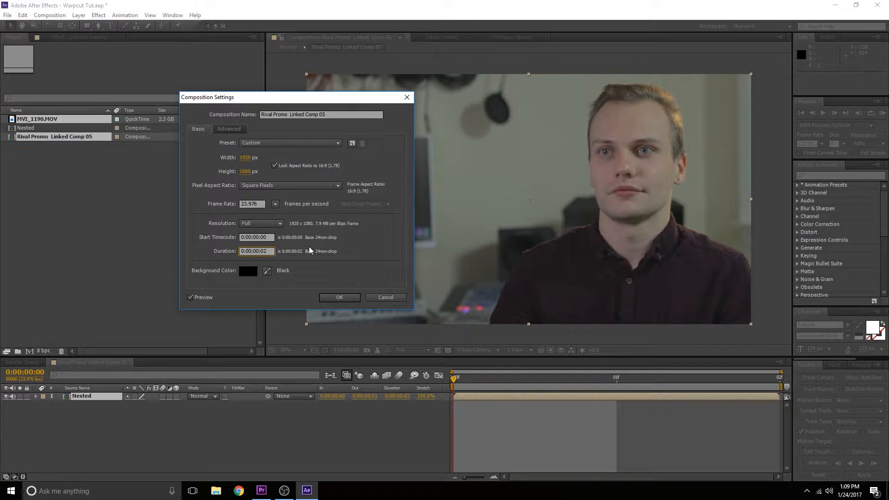
text(10)
click(338, 298)
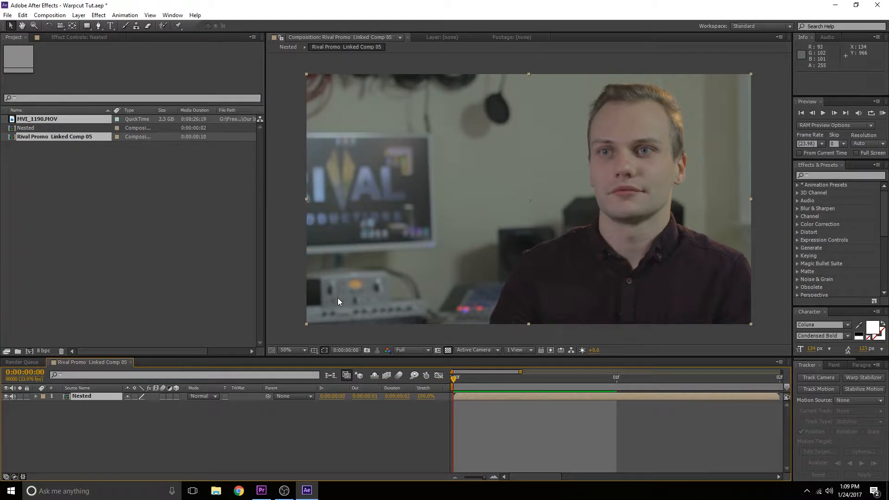
Step: Enable Time Remapping on the Nested layer
click(455, 477)
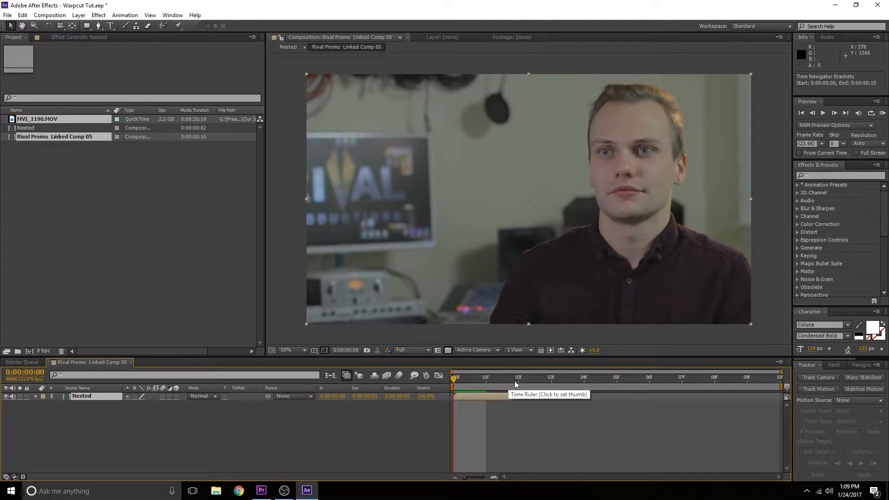
right_click(89, 399)
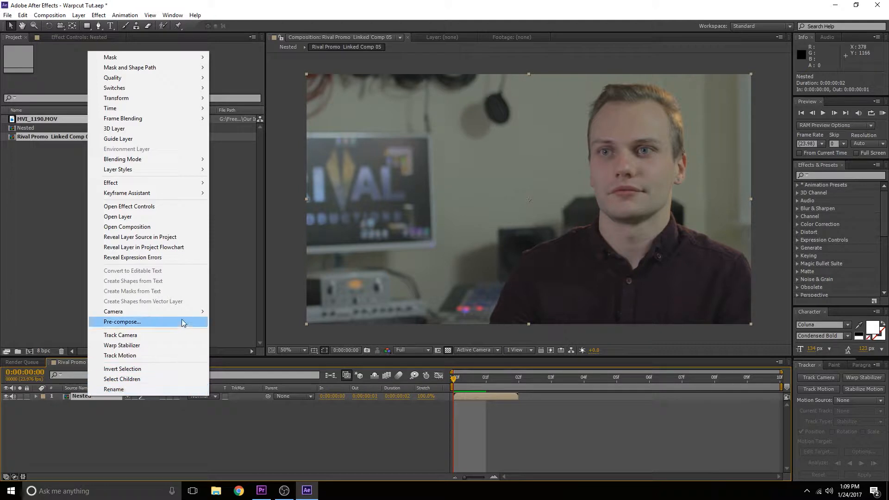
mouse_move(143, 111)
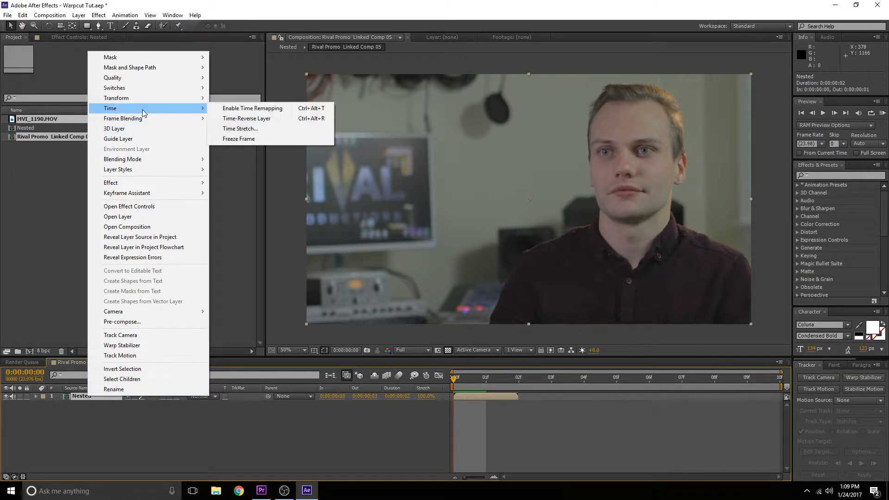
click(228, 109)
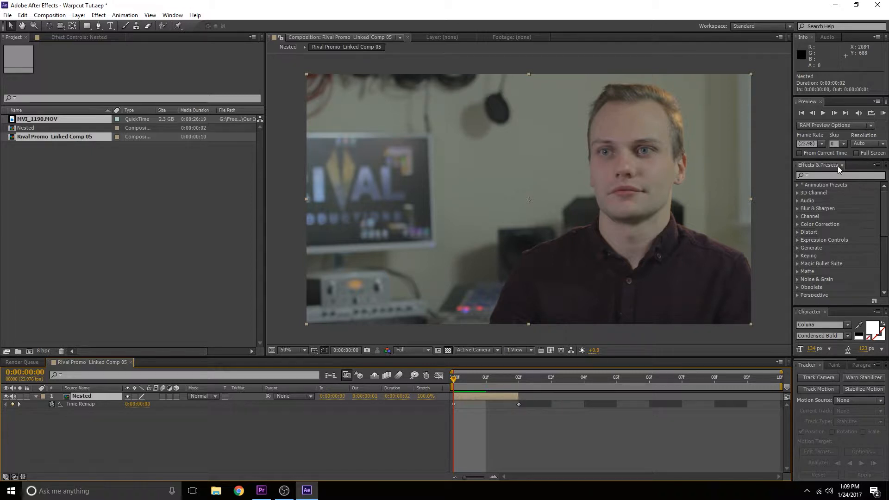
Step: Search the effects for Timewarp and apply it to the Nested layer
click(825, 176)
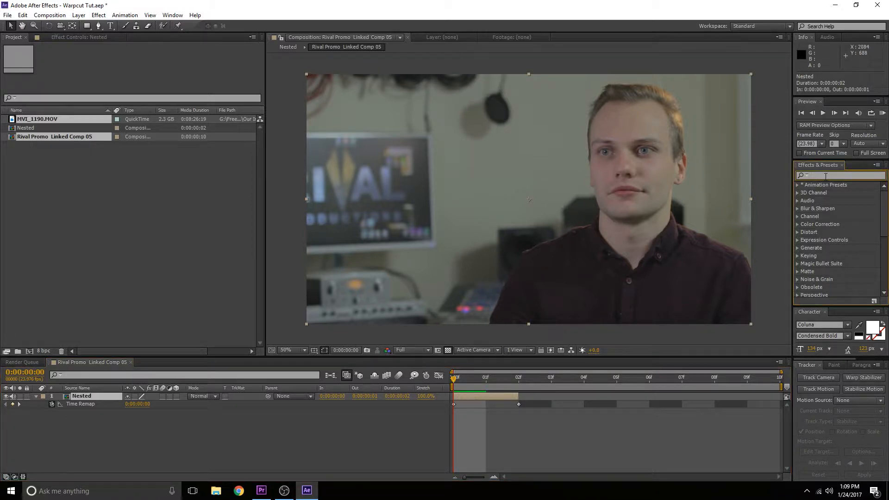
text(time)
text(w)
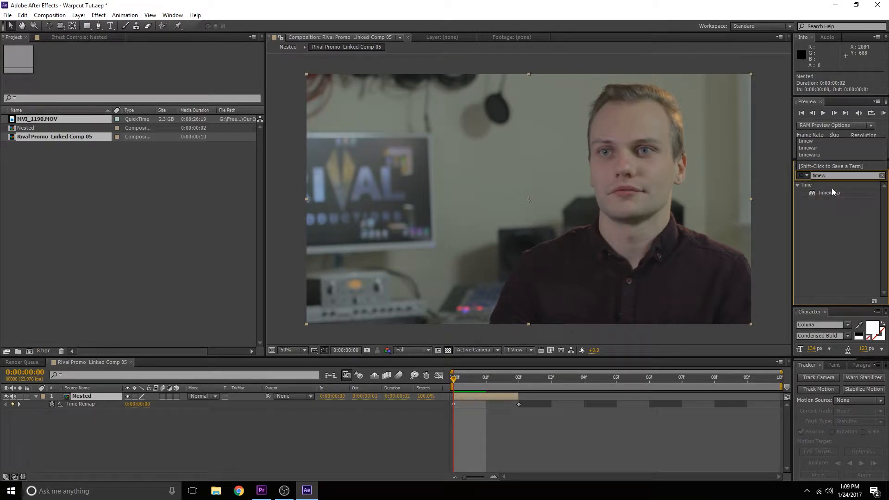
click(830, 188)
drag(829, 190, 73, 398)
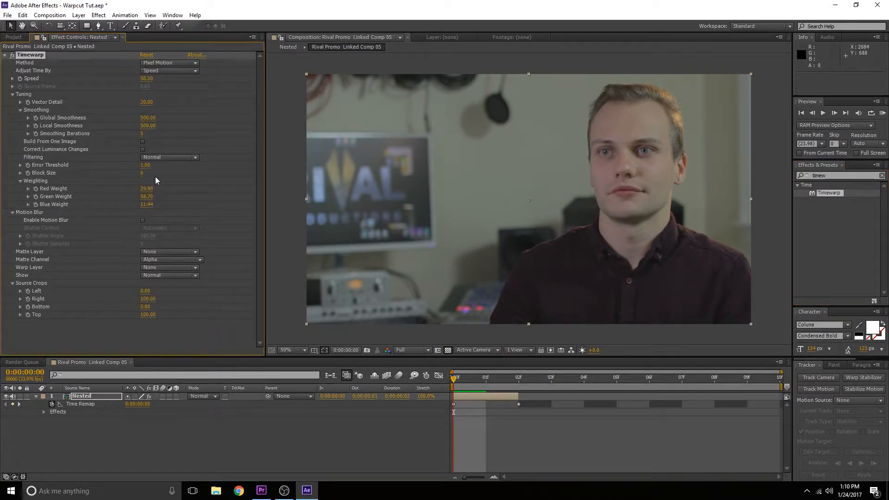
Step: Extend the Nested layer's end to the end of the composition
click(519, 395)
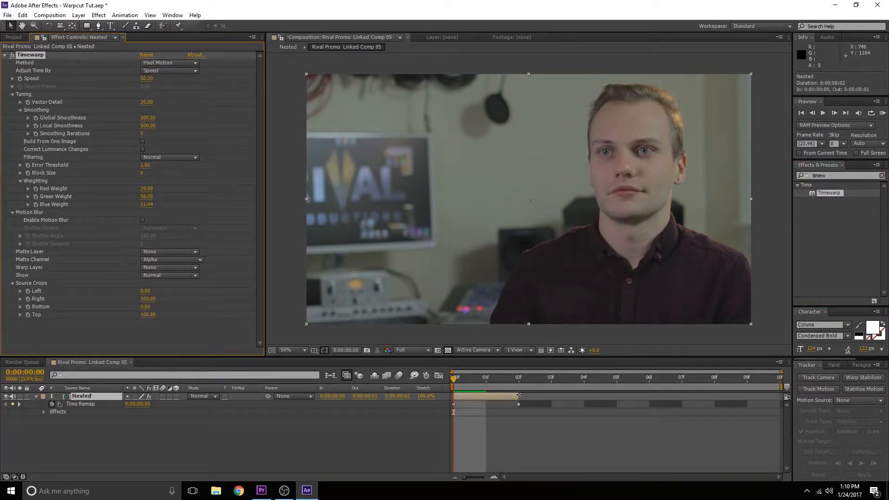
drag(519, 395, 767, 393)
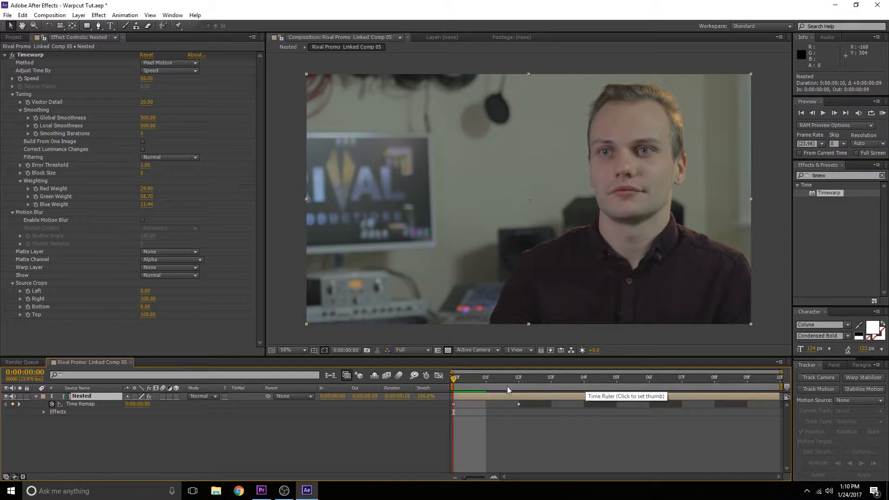
Step: Scrub through the warped frames and set the Timewarp Speed to 20
drag(463, 379, 545, 387)
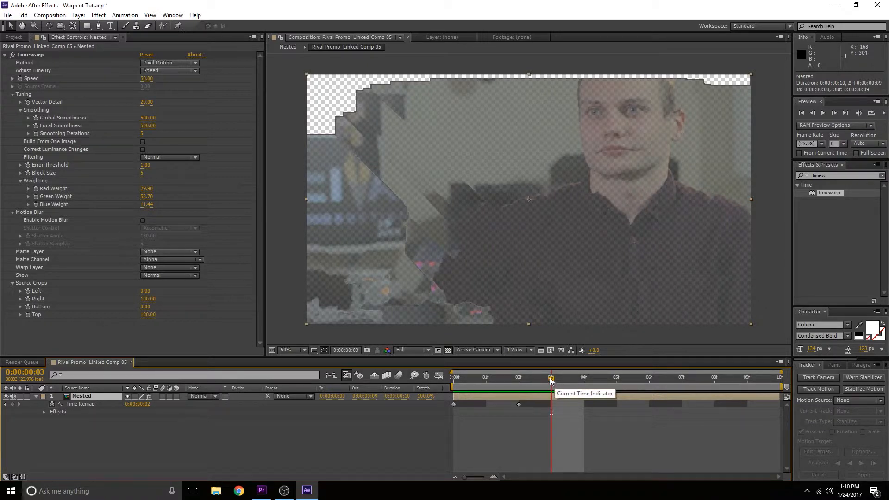
mouse_move(551, 380)
mouse_down()
mouse_move(527, 381)
mouse_move(549, 380)
mouse_up()
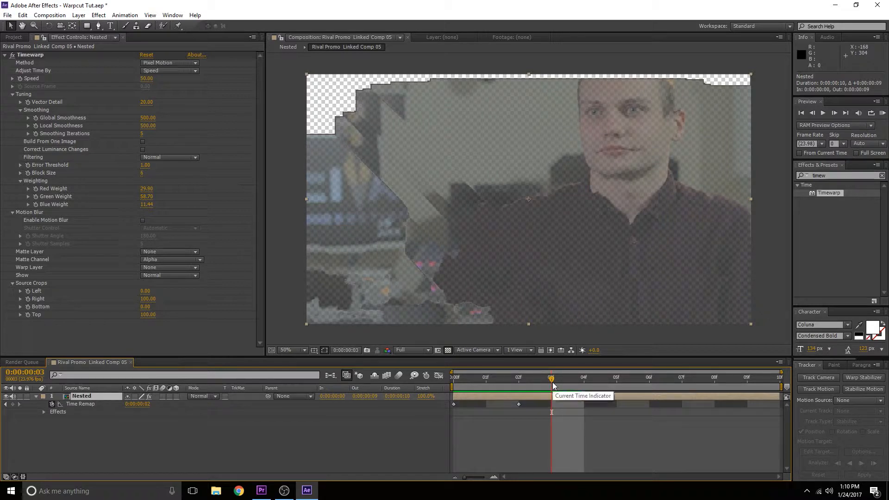
drag(551, 381, 465, 388)
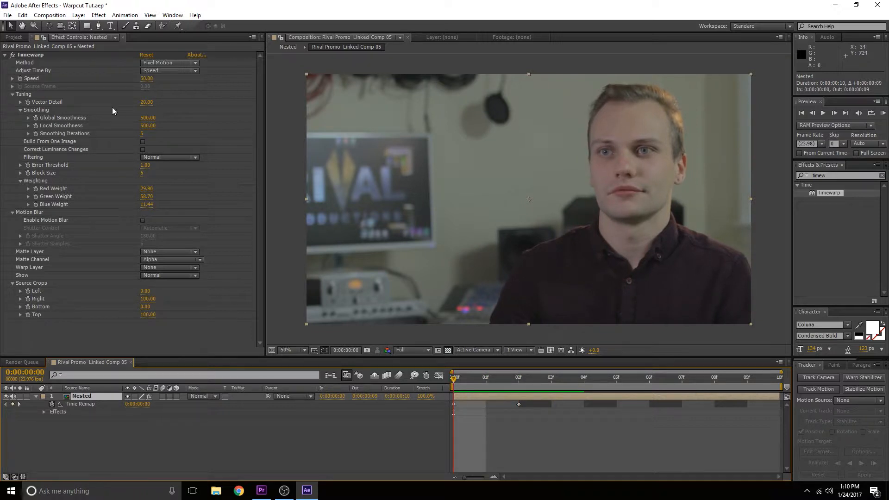
click(145, 78)
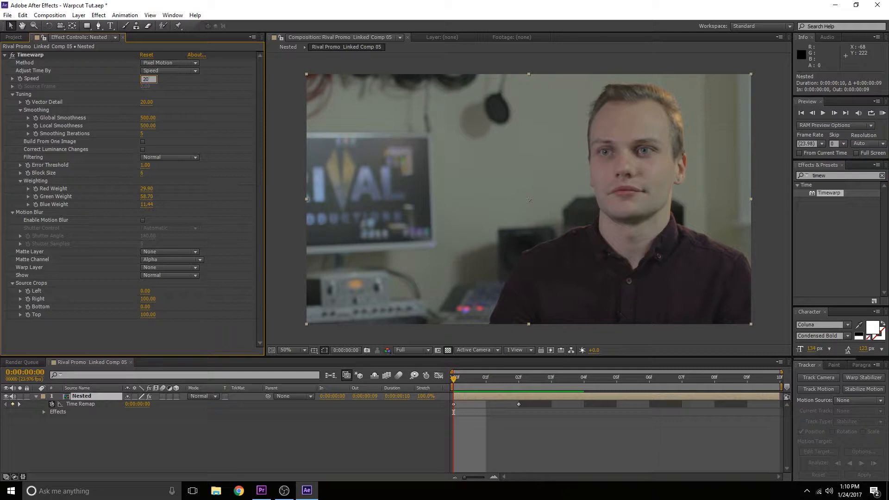
text(20)
key(Return)
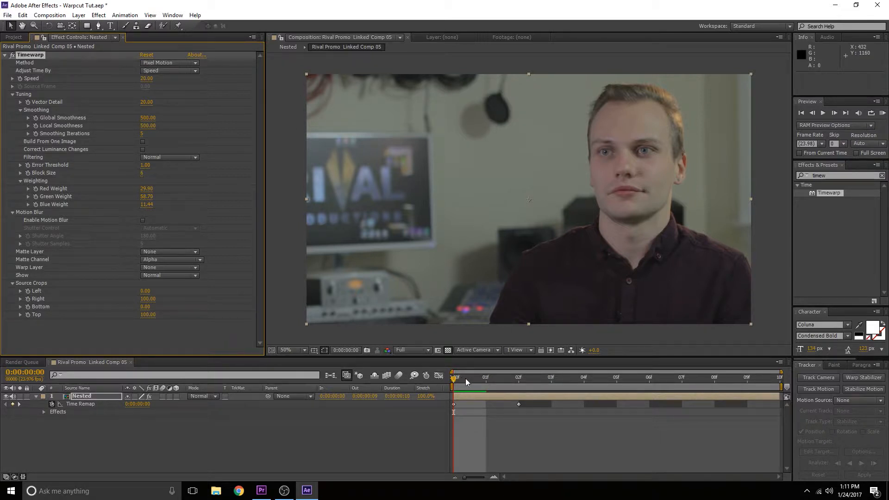
Step: End the work area at frame 5 and trim the composition to the work area
drag(501, 379, 406, 406)
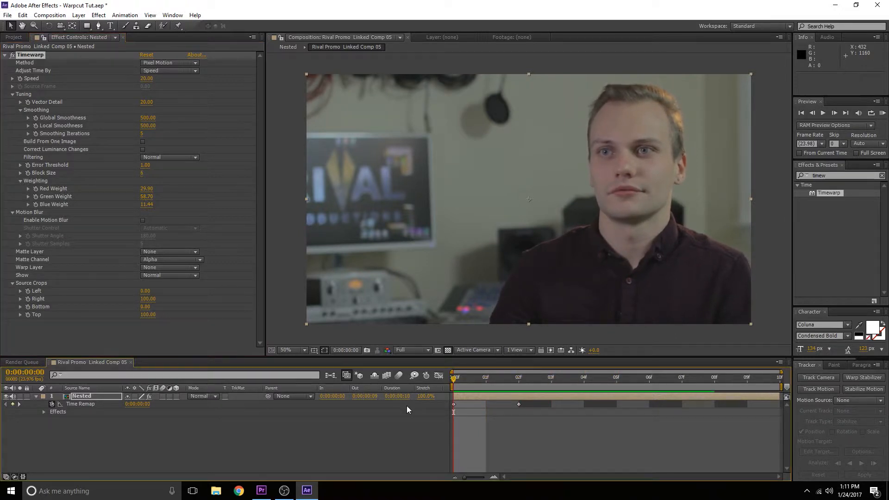
click(450, 353)
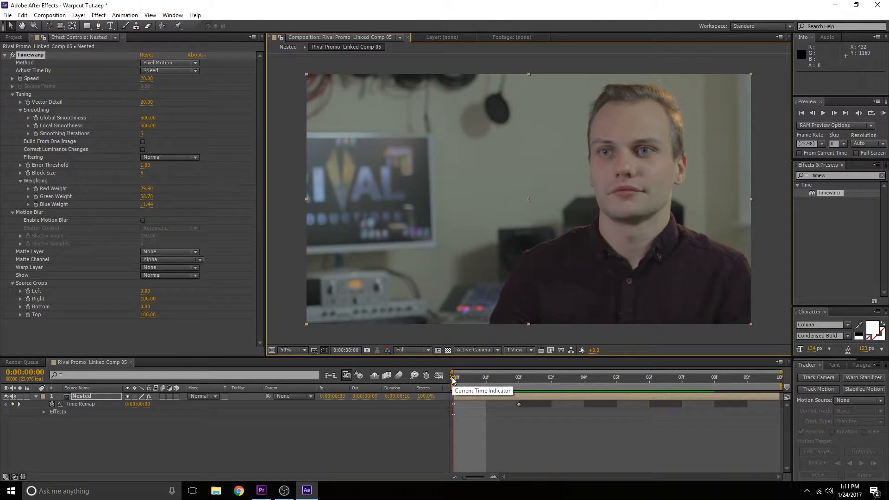
drag(461, 376, 647, 384)
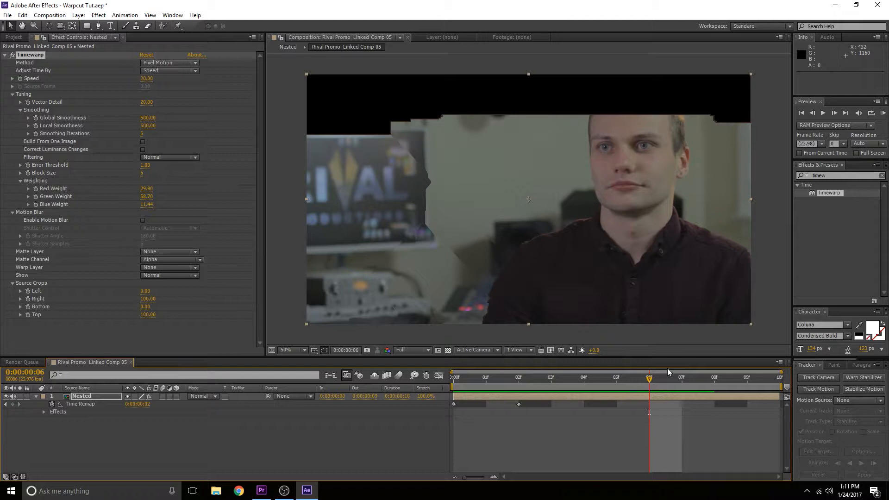
key(Page_Up)
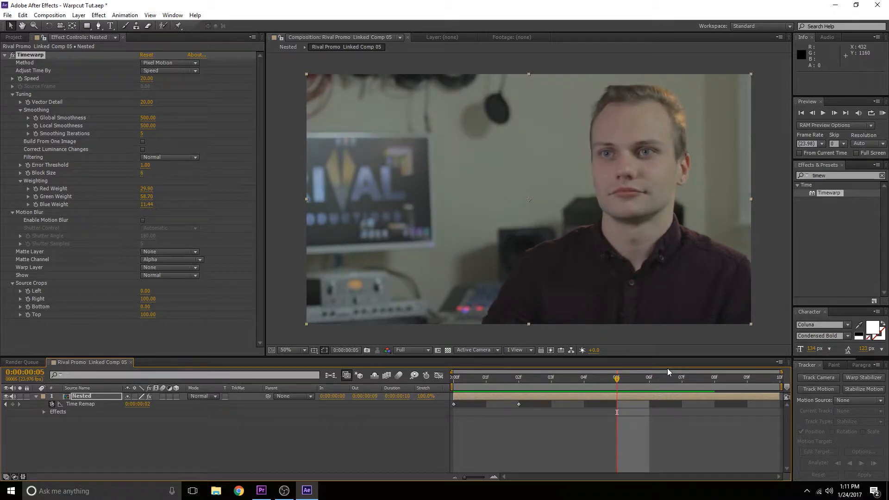
key(n)
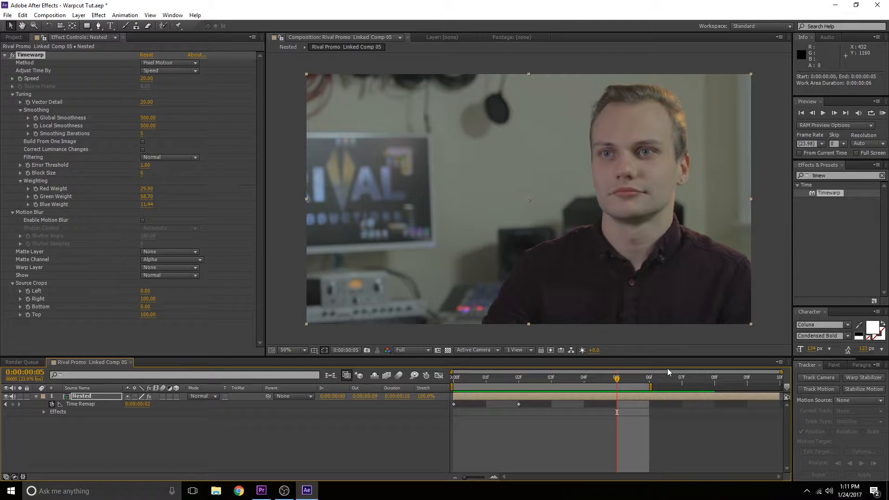
drag(617, 380, 448, 393)
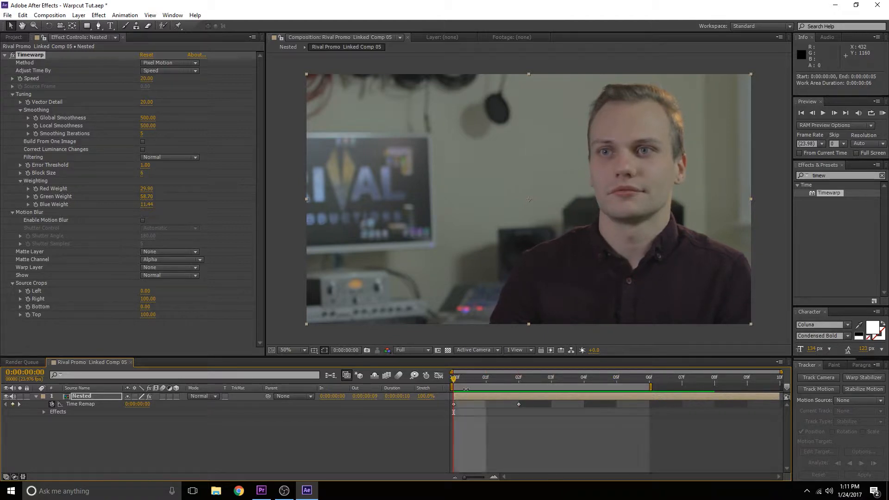
right_click(629, 389)
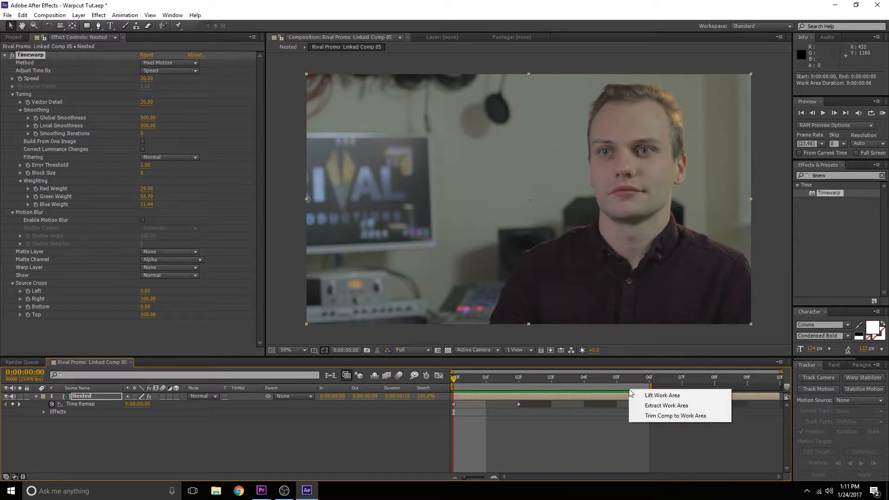
click(648, 417)
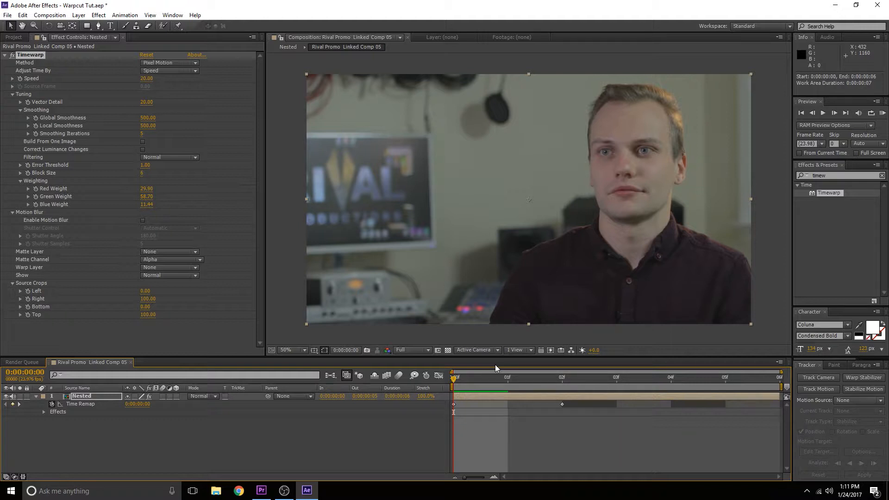
Step: Preview the trimmed composition and save the project
drag(491, 377, 507, 394)
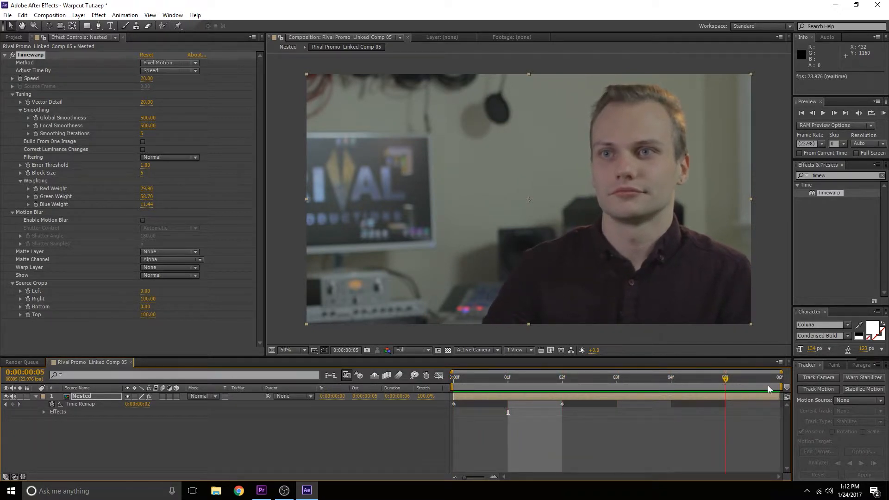
key(ctrl+s)
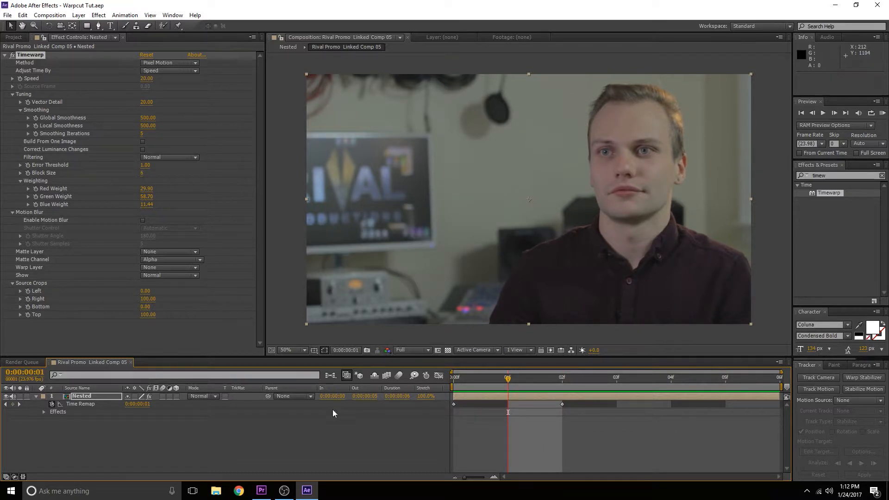
Step: Switch to Premiere Pro and unlock the Audio 1 track in the Warp Cut Test sequence
click(259, 494)
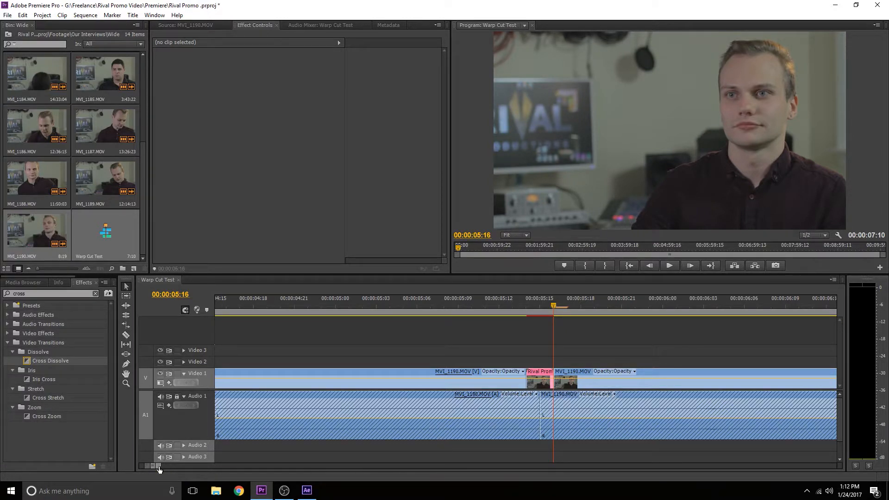
mouse_move(164, 468)
mouse_down()
mouse_move(153, 465)
mouse_move(165, 470)
mouse_up()
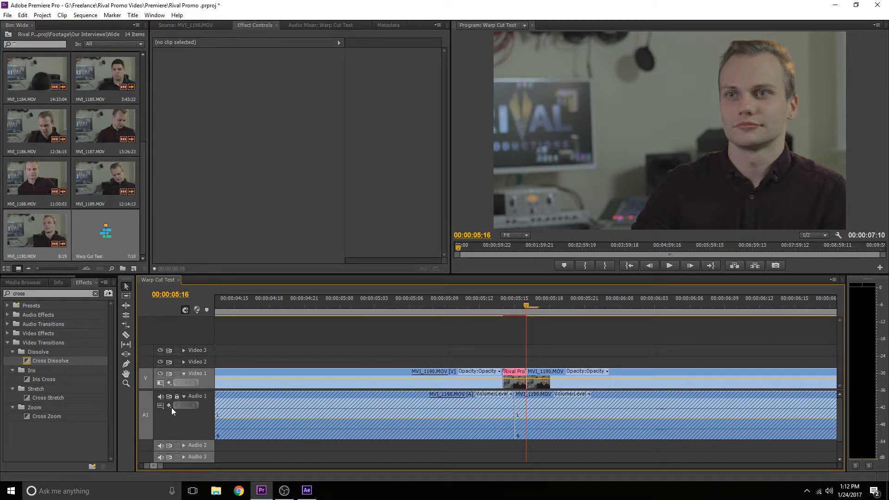
click(176, 396)
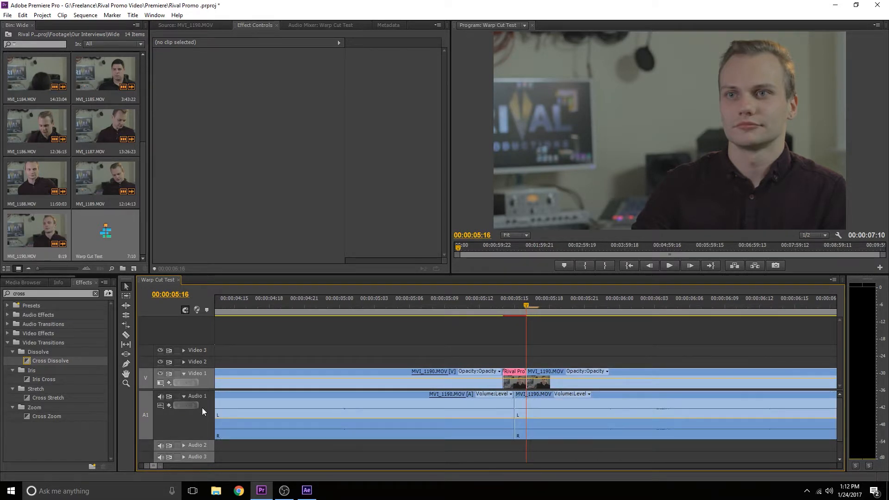
Step: Move the clips after the Timewarp comp further along the timeline, step back two frames and select the comp clip
drag(577, 333, 716, 390)
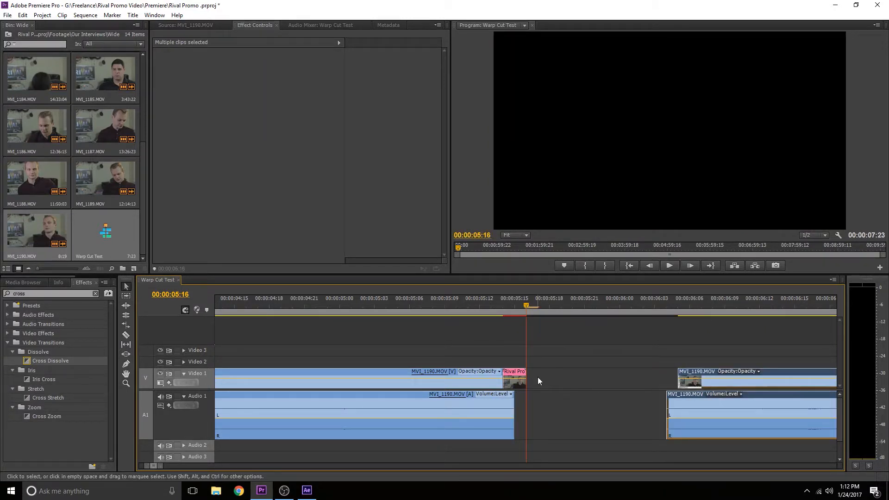
drag(528, 376, 528, 376)
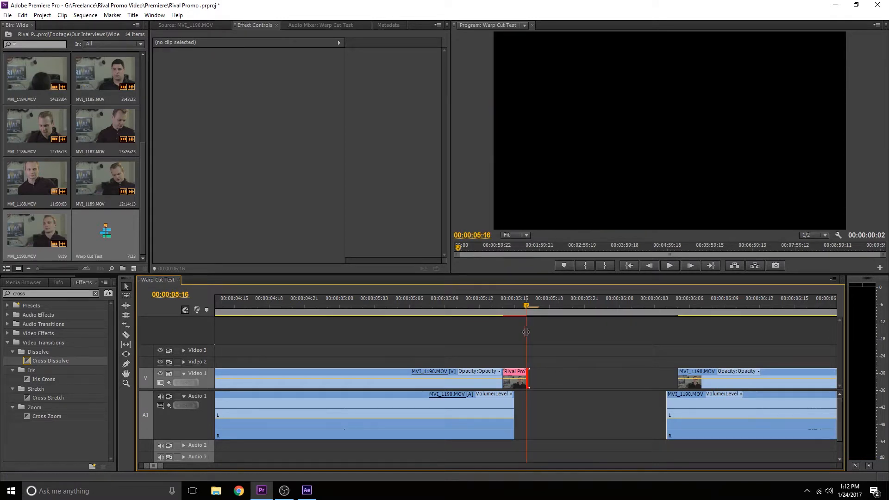
key(Left)
key(Left)
click(522, 375)
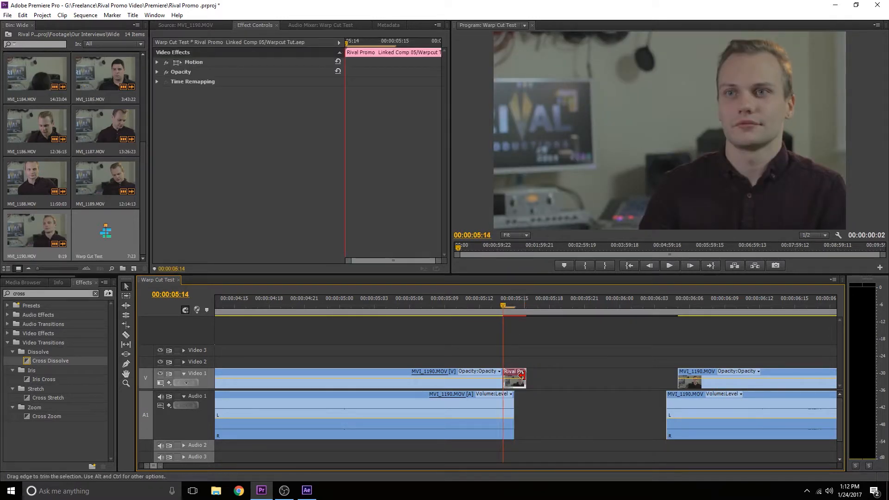
Step: Switch to After Effects, check the comp from its first frame, and return to Premiere Pro
click(307, 490)
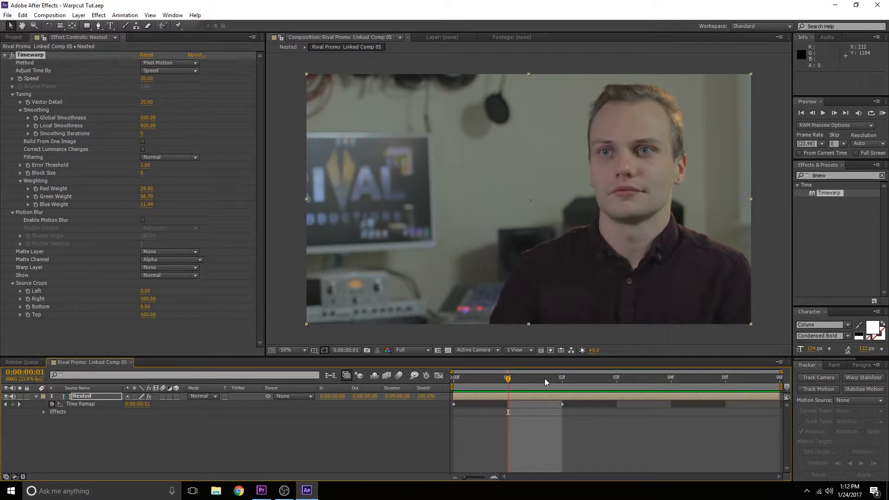
drag(545, 379, 447, 376)
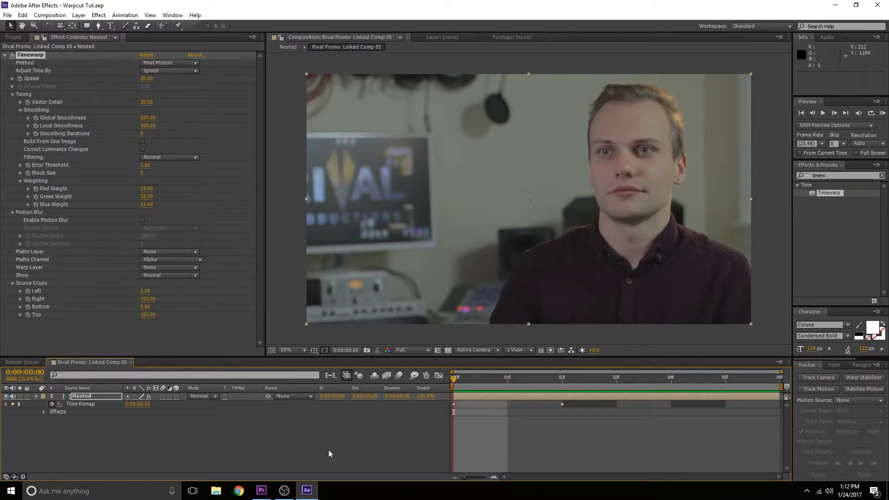
click(267, 494)
Step: Extend the end of the Rival Promo comp clip and ripple-delete the gap that follows it
mouse_move(159, 466)
mouse_down()
mouse_move(236, 465)
mouse_move(152, 466)
mouse_up()
key(space)
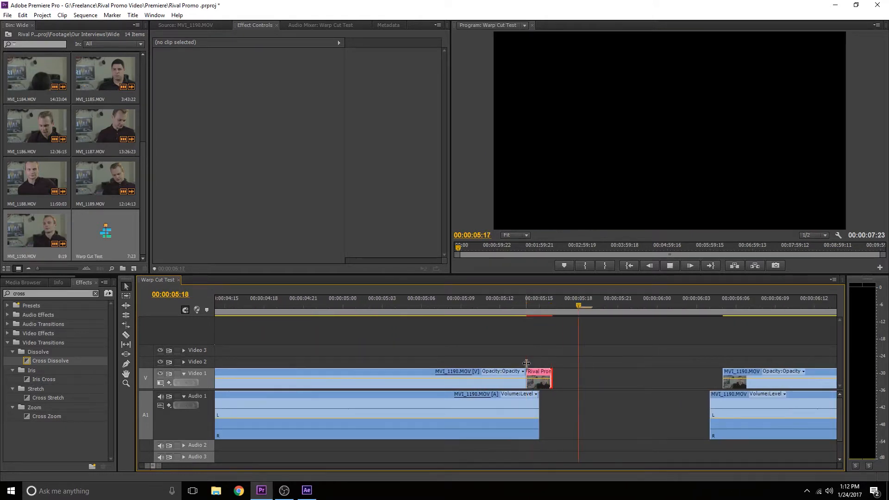
drag(551, 377, 554, 378)
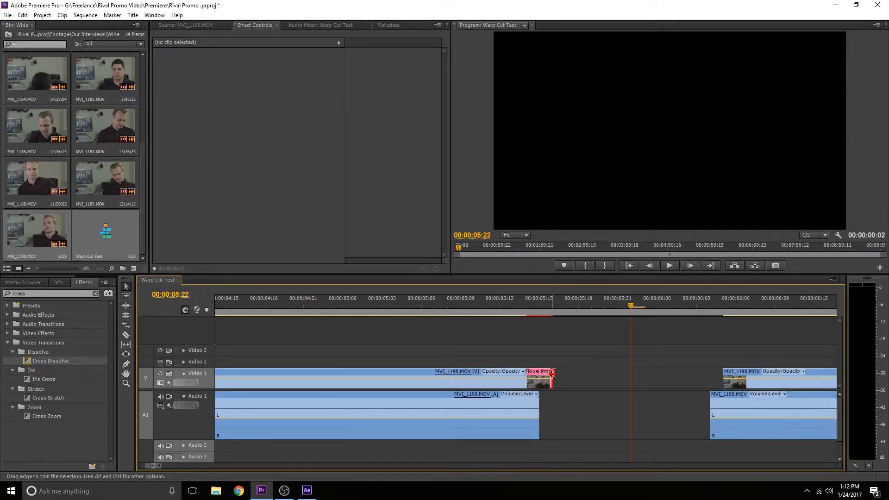
drag(552, 376, 641, 379)
click(647, 380)
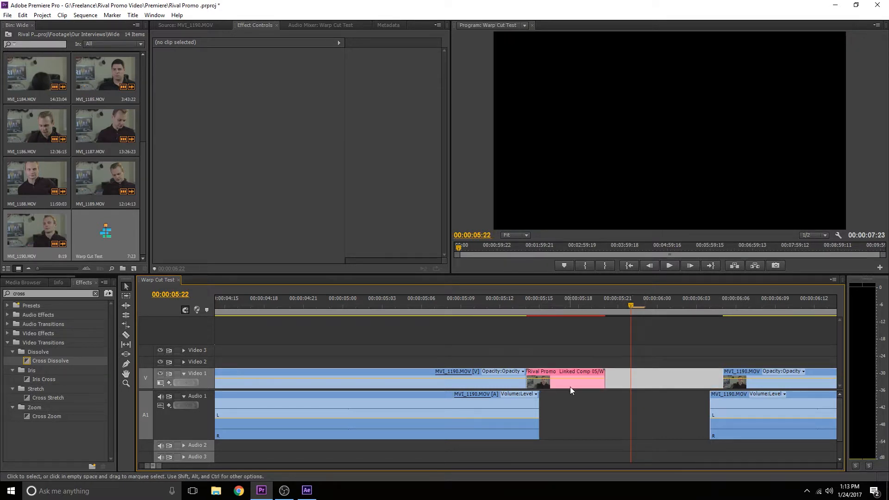
key(Delete)
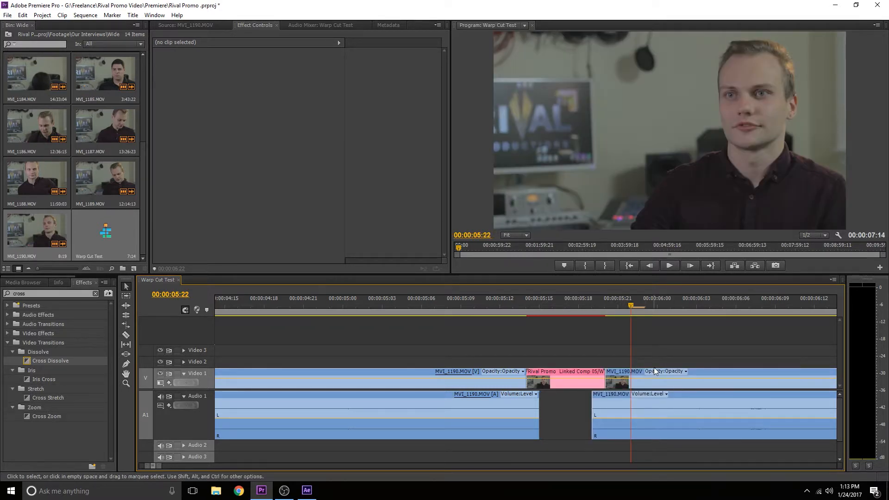
Step: Play back the sequence across the warped cut to review the transition
drag(579, 307, 288, 365)
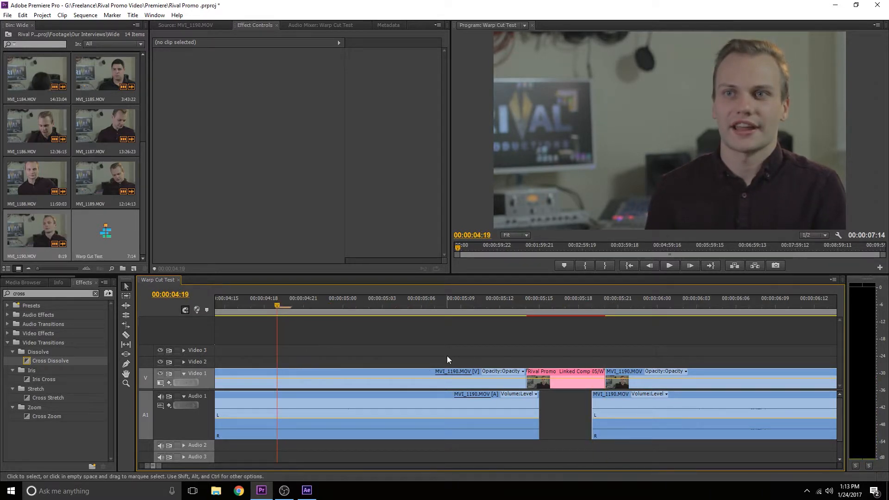
key(space)
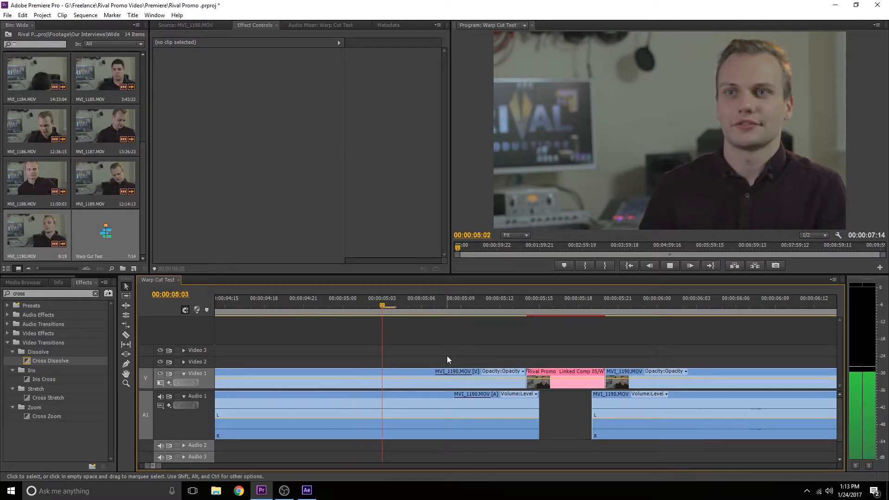
key(space)
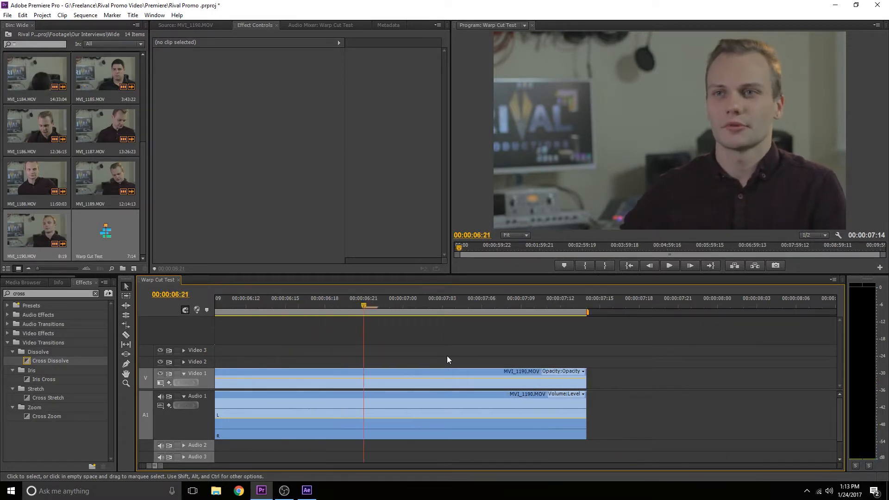
drag(159, 468, 199, 467)
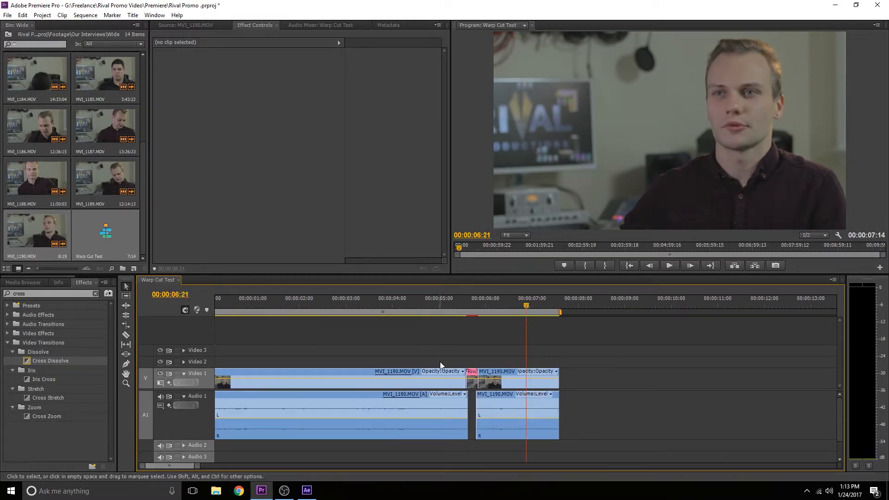
drag(441, 311, 181, 315)
key(space)
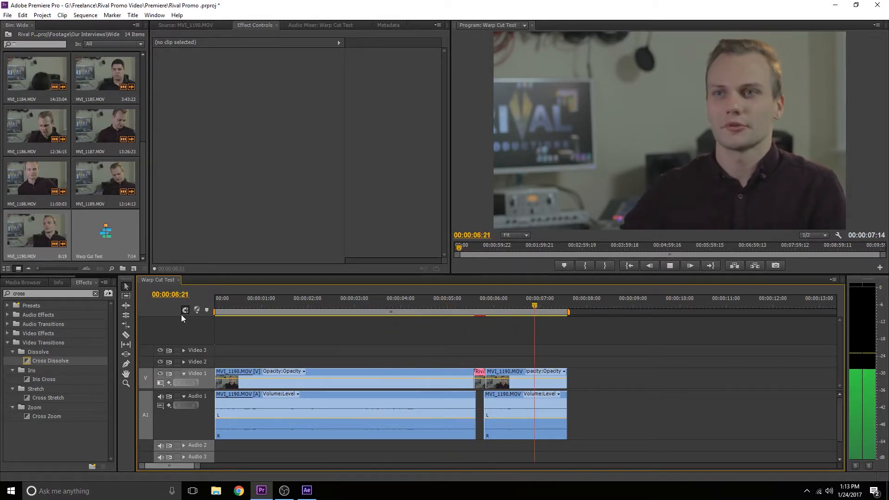
key(space)
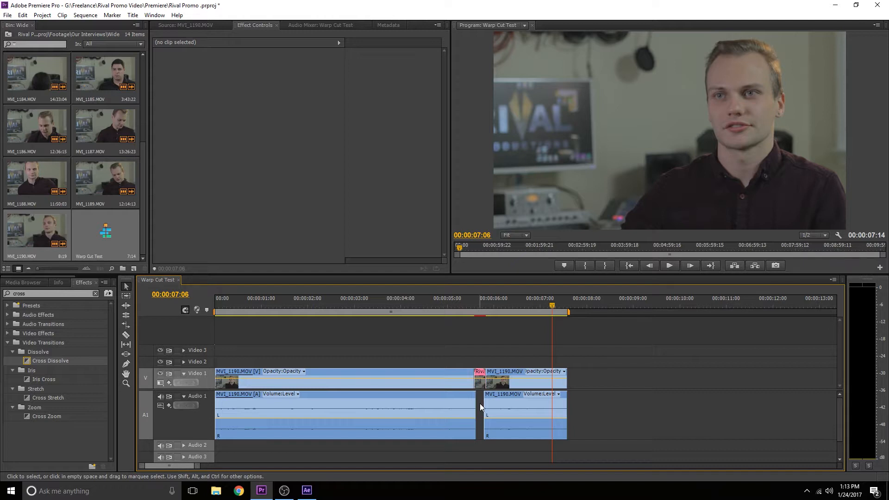
drag(459, 308, 440, 312)
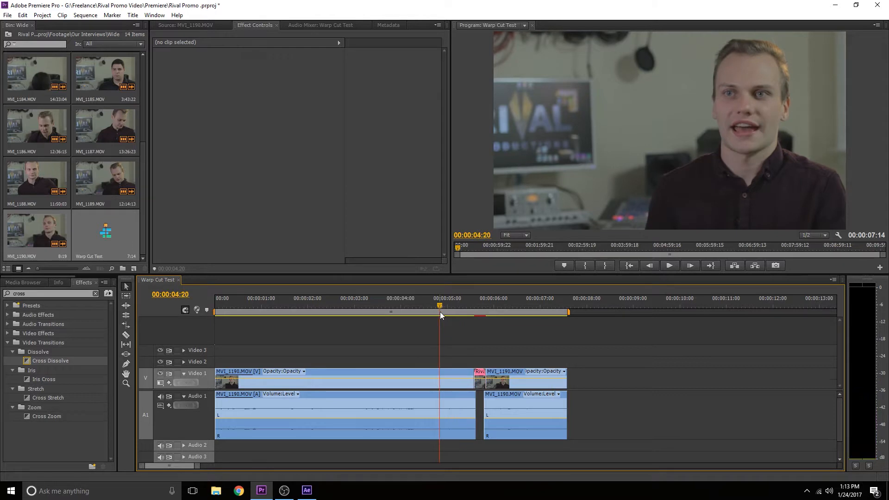
key(space)
key(space)
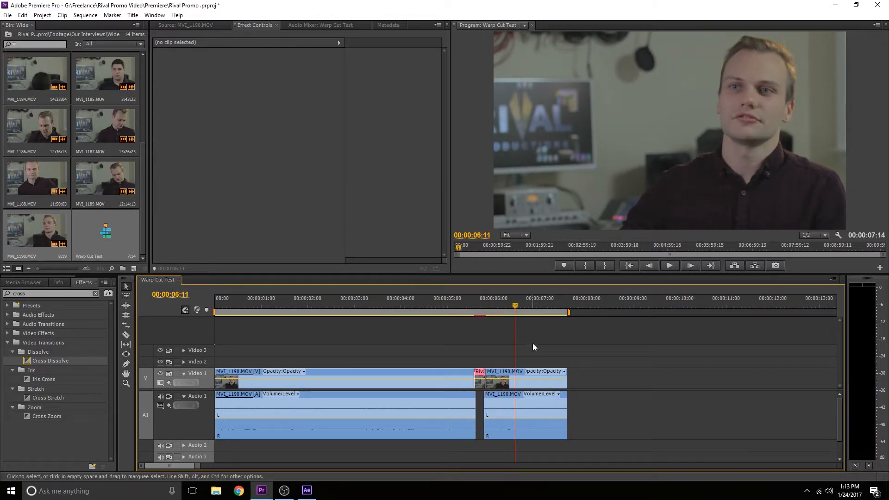
Step: Paste the copied MVI_1190 clip at the end of the sequence
drag(533, 347, 678, 402)
key(ctrl+z)
key(End)
key(ctrl+v)
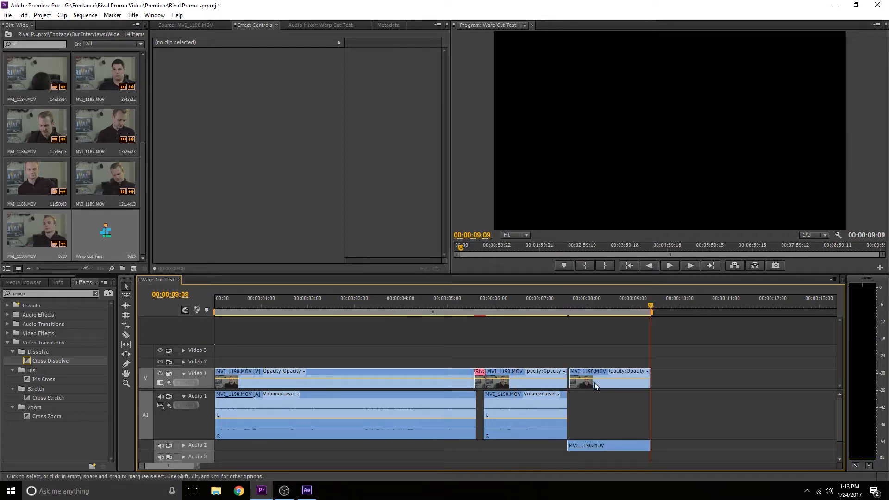
Step: Slide the pasted Audio 2 clip into the audio gap at the cut and trim its end to fill the gap
click(589, 445)
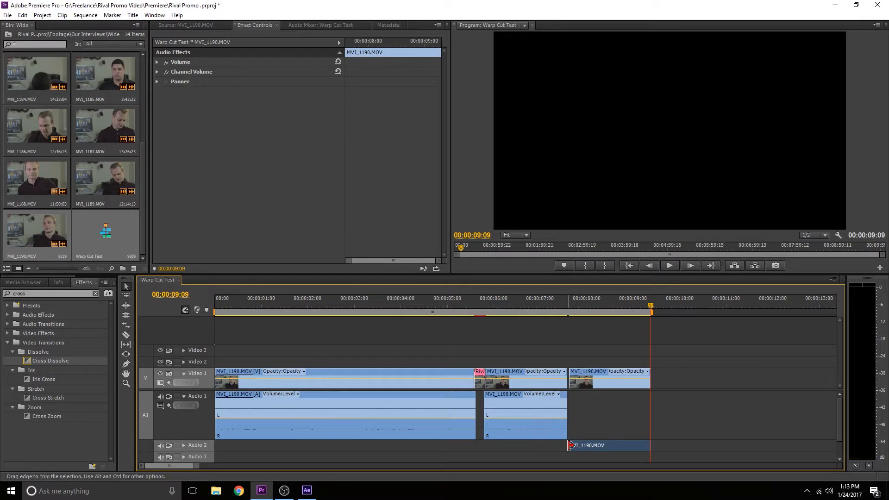
drag(567, 446, 491, 442)
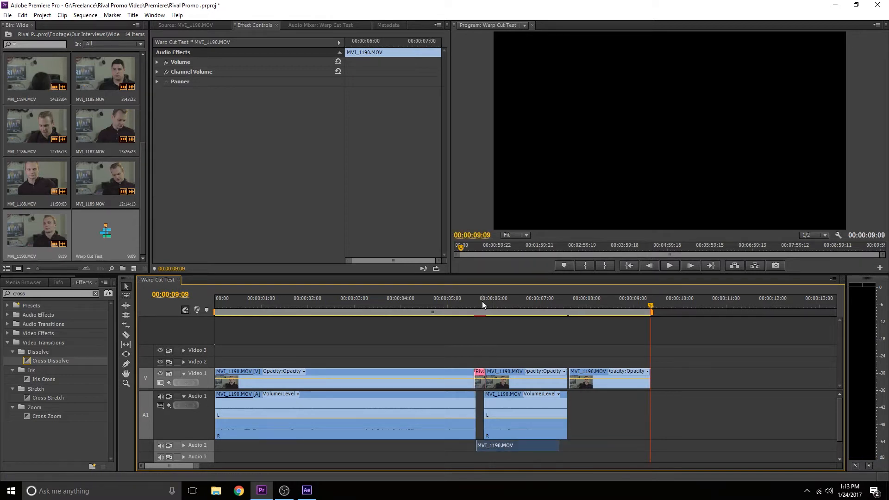
drag(482, 301, 471, 305)
key(space)
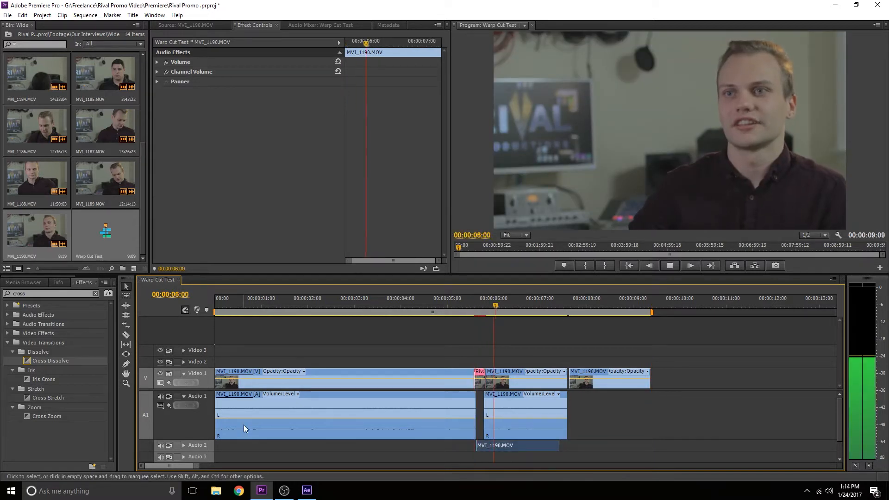
drag(193, 464, 175, 468)
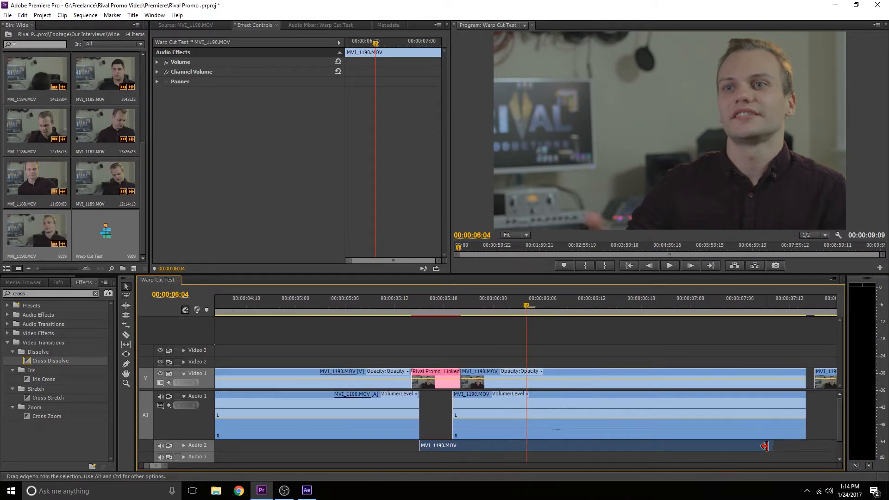
drag(771, 446, 450, 447)
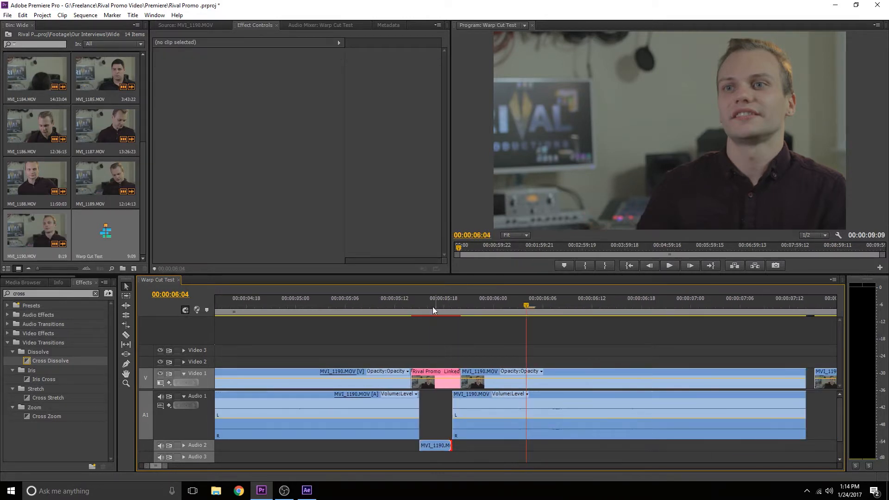
Step: Play the sequence around the cut to check the filled audio gap
click(337, 307)
key(space)
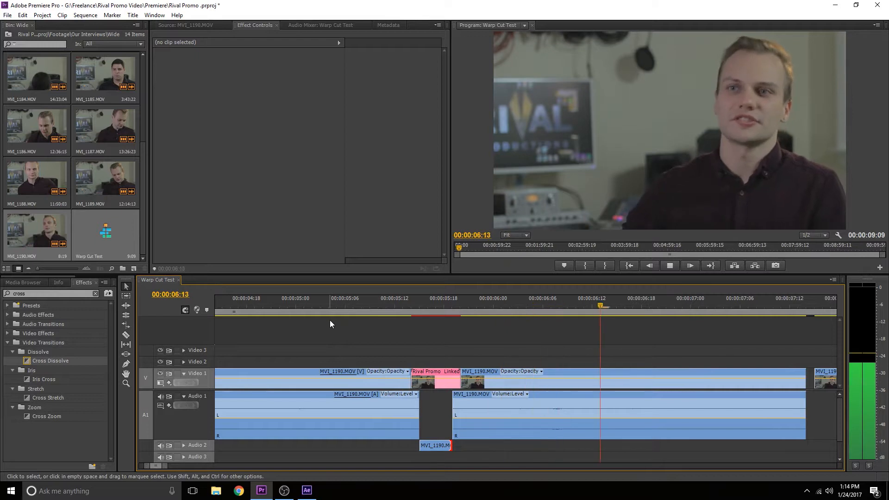
key(space)
drag(377, 305, 346, 305)
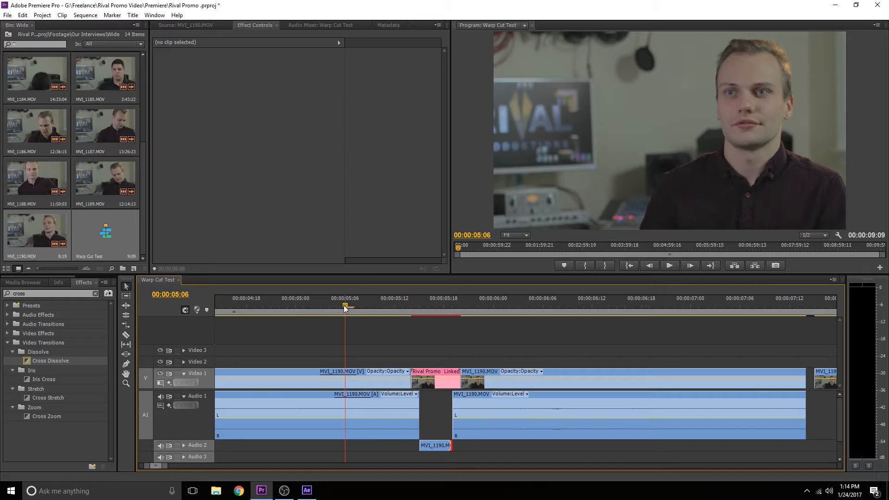
drag(344, 305, 309, 305)
key(space)
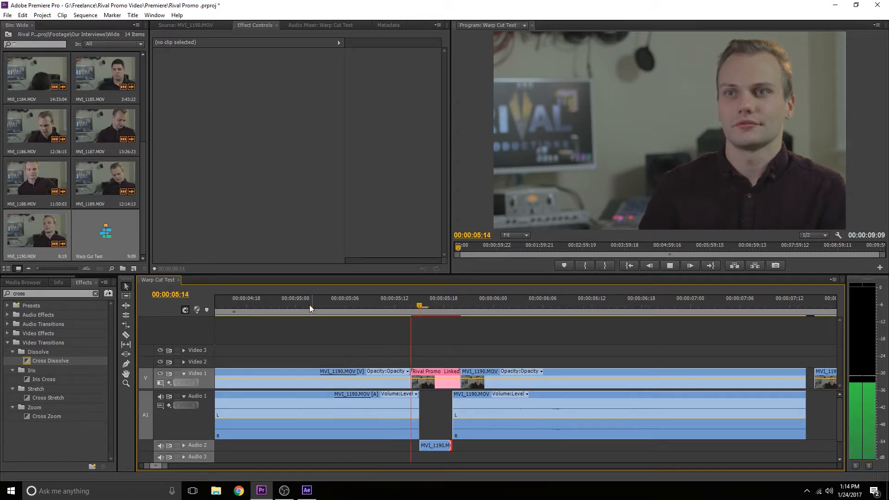
key(space)
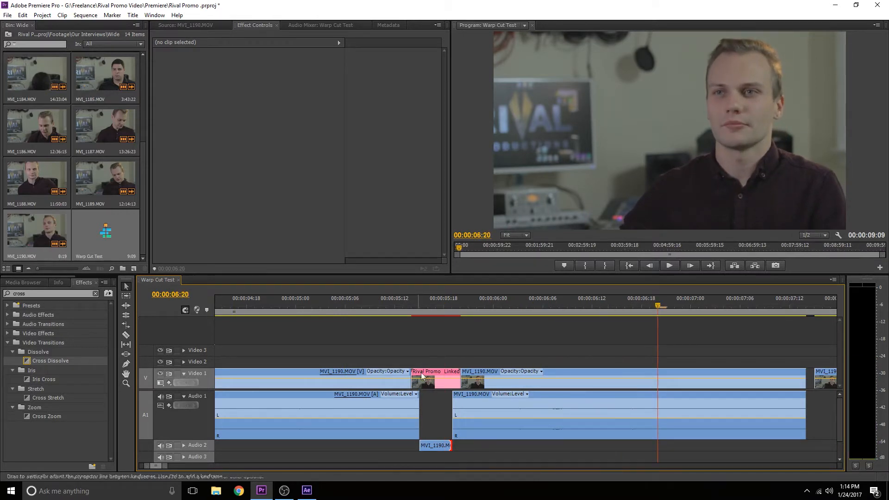
Step: Delete the extra pasted MVI_1190 video clip from the end of the sequence
drag(417, 306, 387, 416)
drag(167, 465, 213, 465)
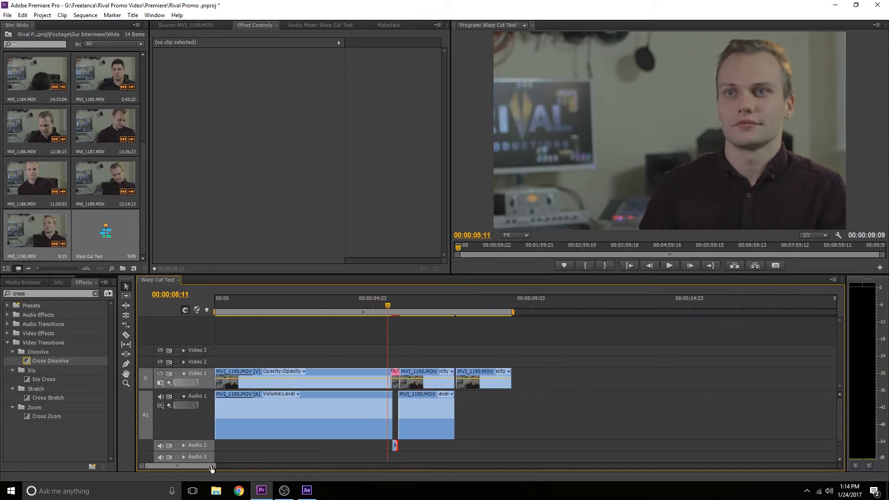
drag(486, 379, 608, 376)
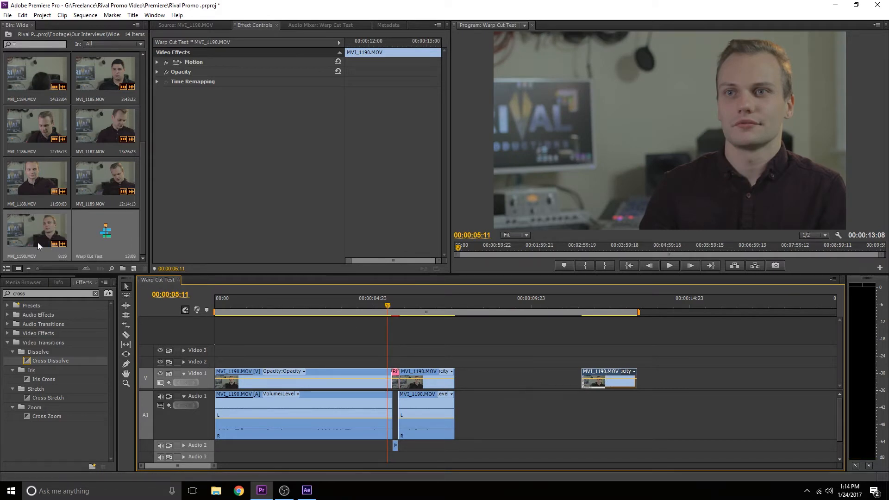
key(Delete)
Step: Place MVI_1190 from the bin on Video 2 and Audio 2 at the sequence start, moving the short gap audio onto Audio 1
drag(37, 243, 446, 366)
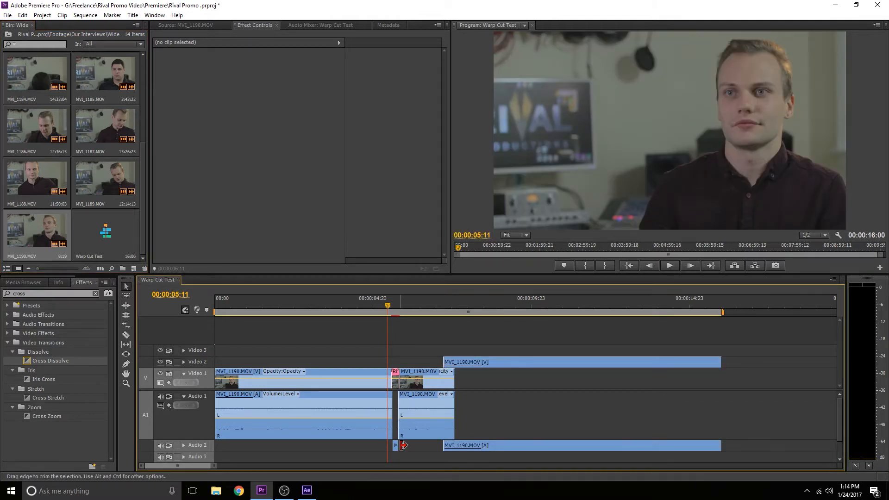
drag(395, 443, 399, 418)
drag(486, 362, 245, 362)
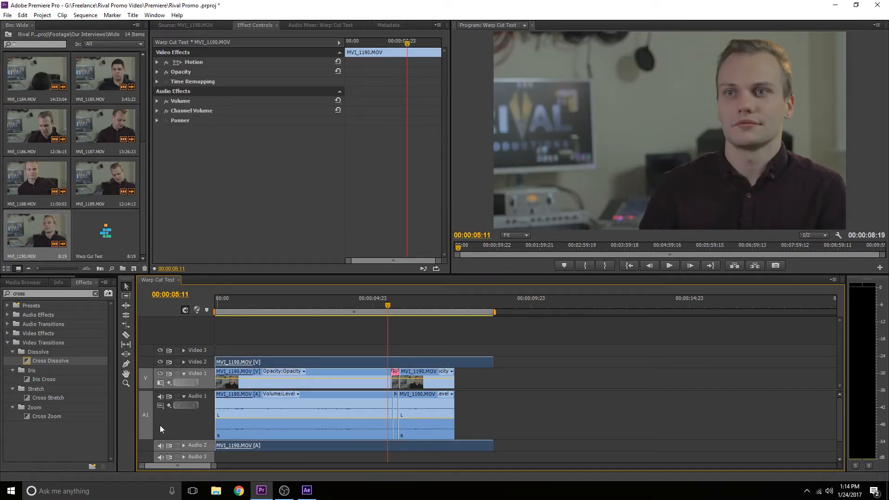
Step: Mute Audio 1 and play the original clip from the start of the sequence
click(161, 397)
drag(240, 307, 175, 307)
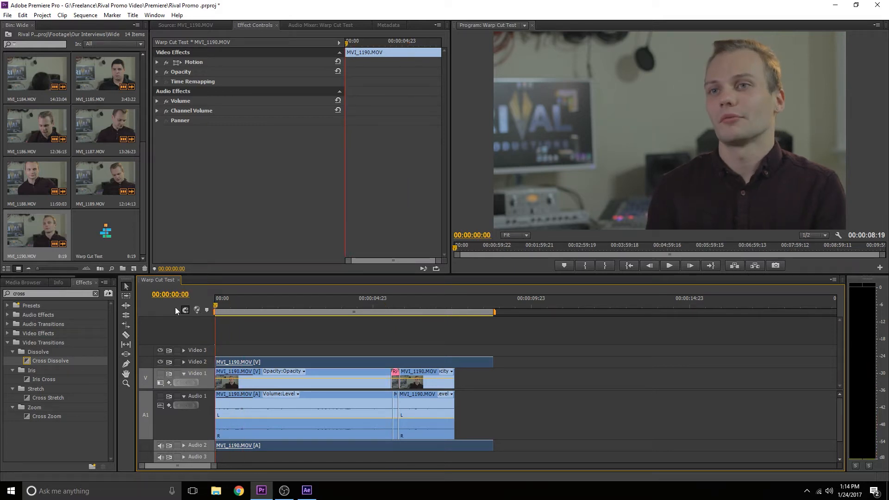
key(space)
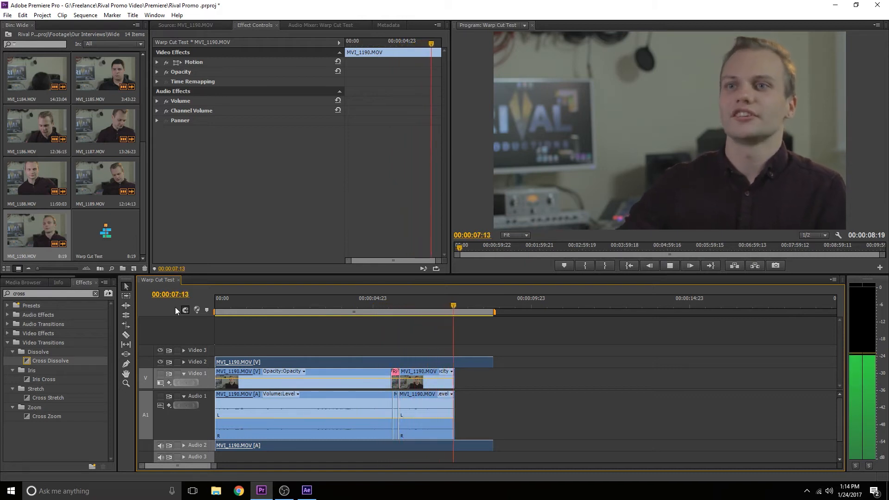
key(space)
Step: Hide Video 2, re-enable Audio 1 output and mute Audio 2 to show the edited version
click(160, 363)
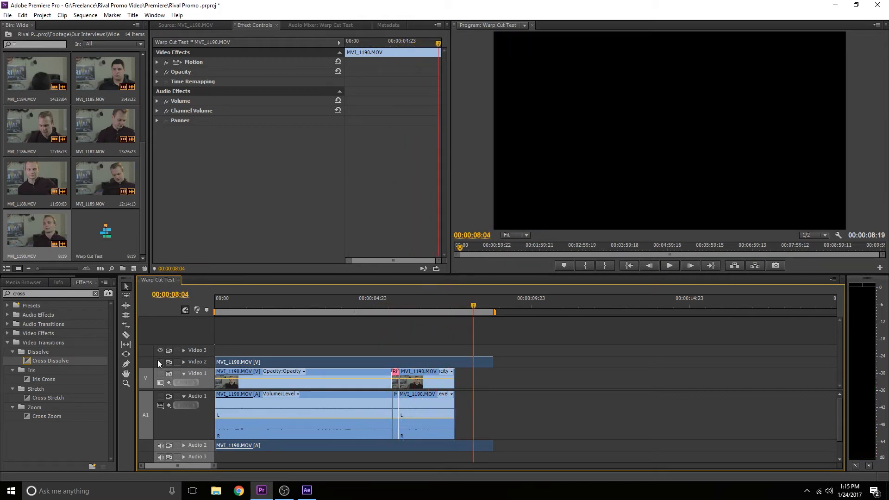
click(160, 397)
click(160, 446)
Step: Play the edited sequence from the start through the warped cut
key(Home)
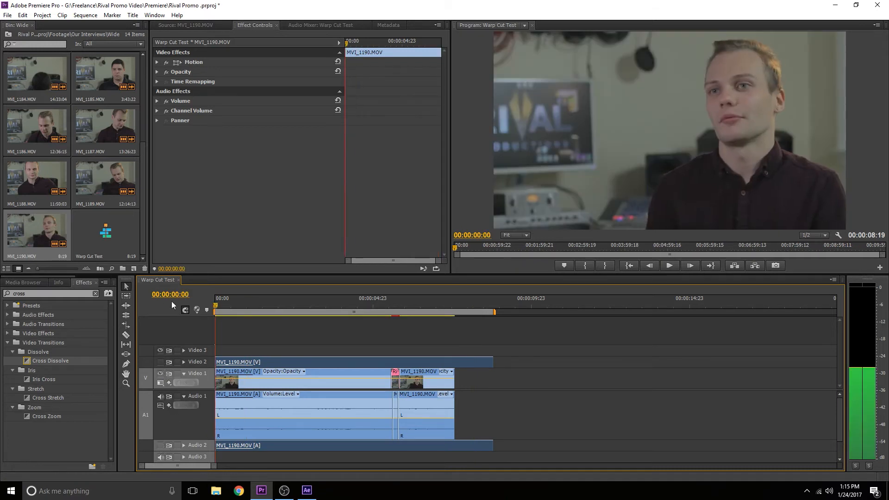
key(space)
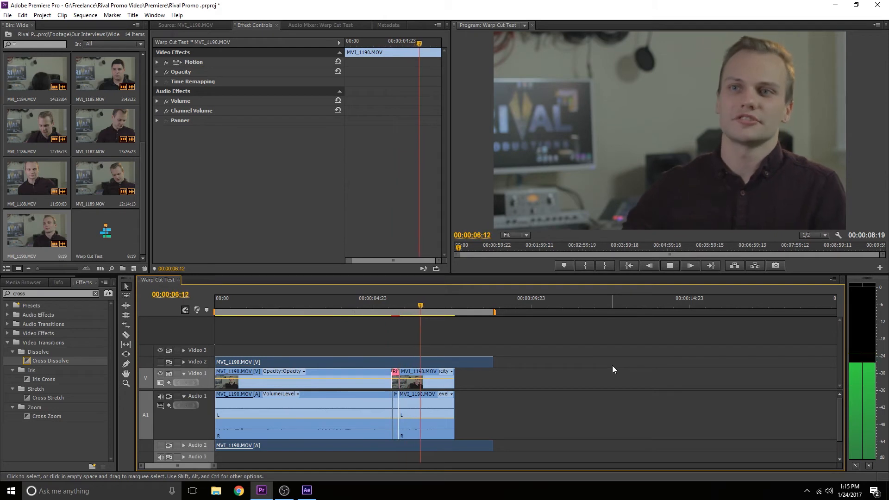
key(space)
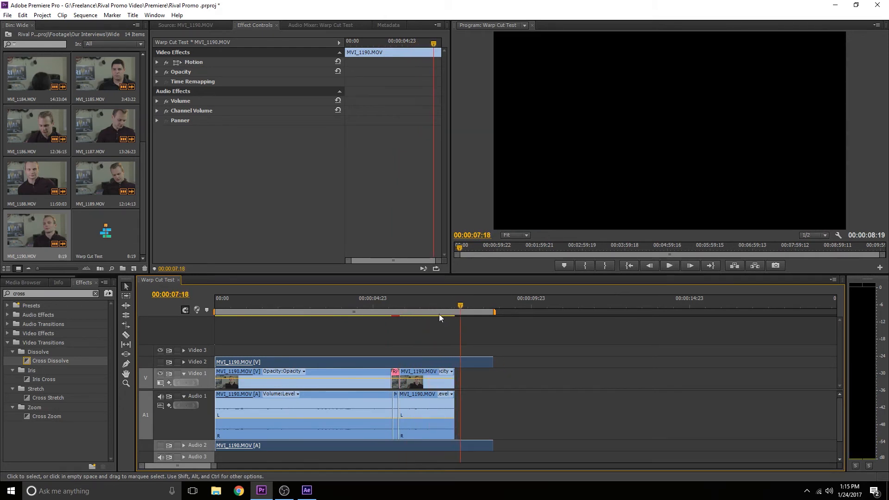
drag(408, 307, 350, 325)
key(space)
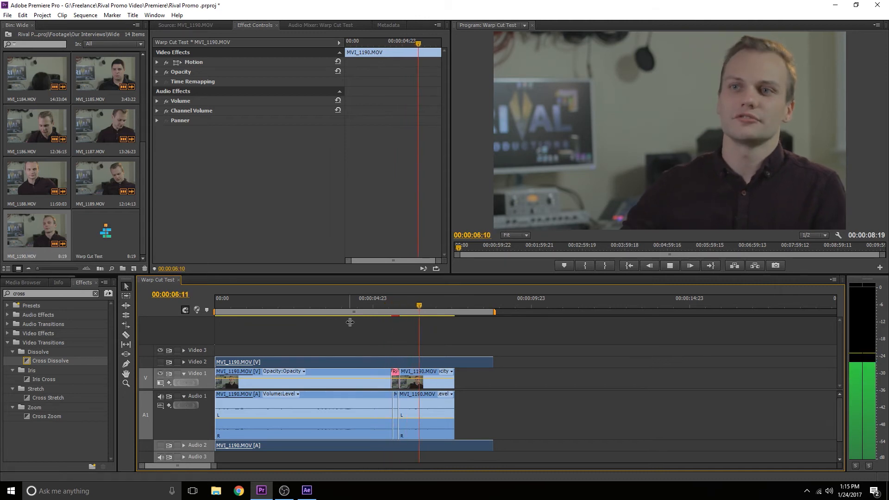
key(space)
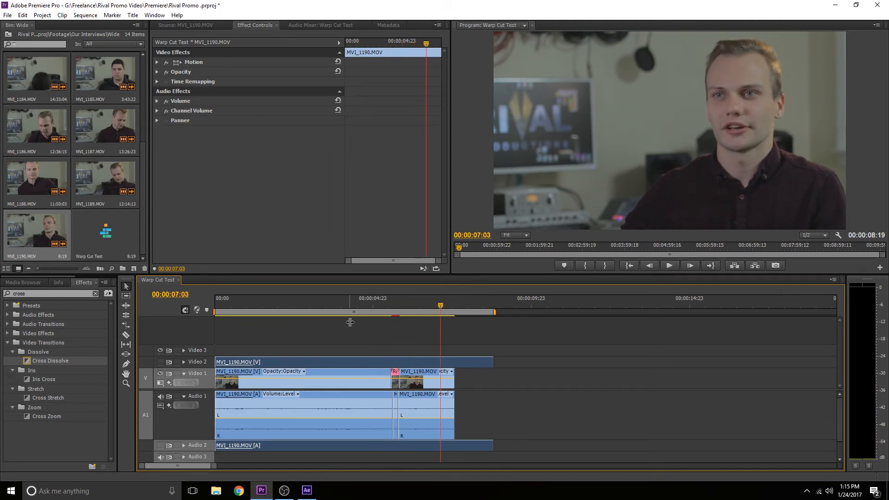